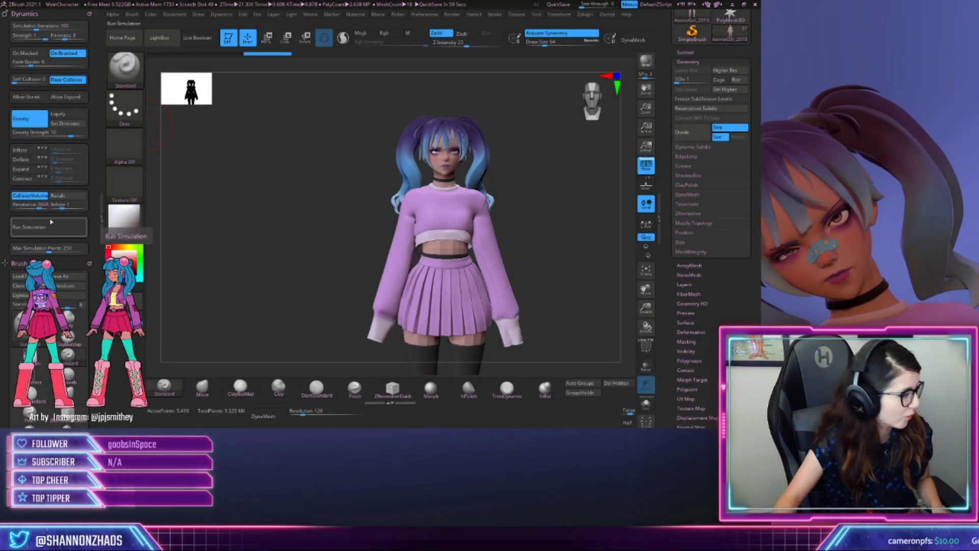
Try the cloth simulation repeatedly on the cropped long-sleeved sweater, undoing each drape
click(50, 225)
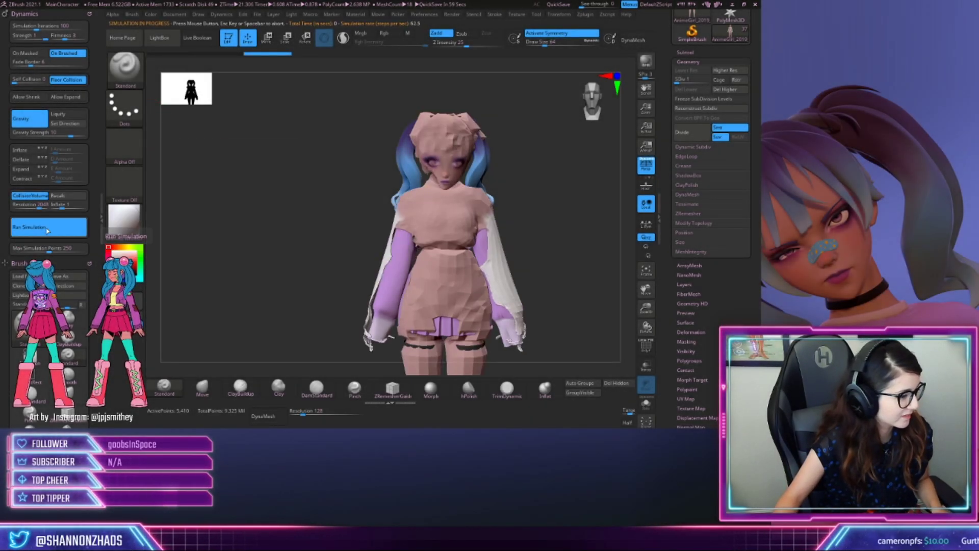
key(ctrl+z)
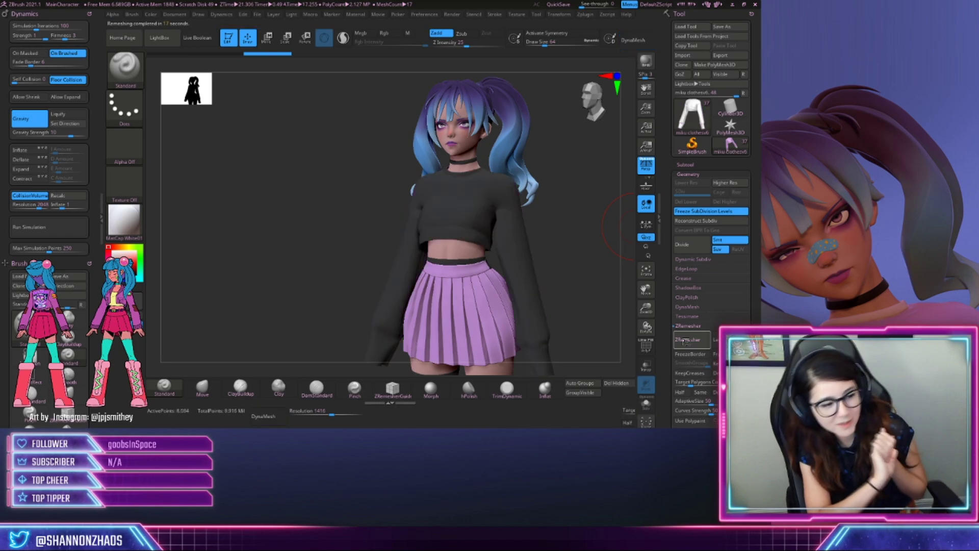
click(51, 228)
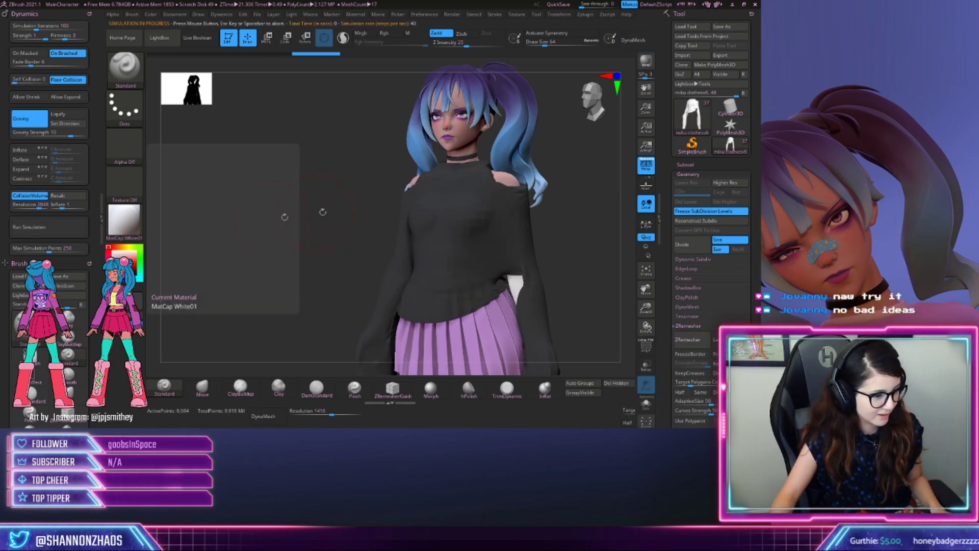
drag(285, 215, 325, 218)
key(ctrl+z)
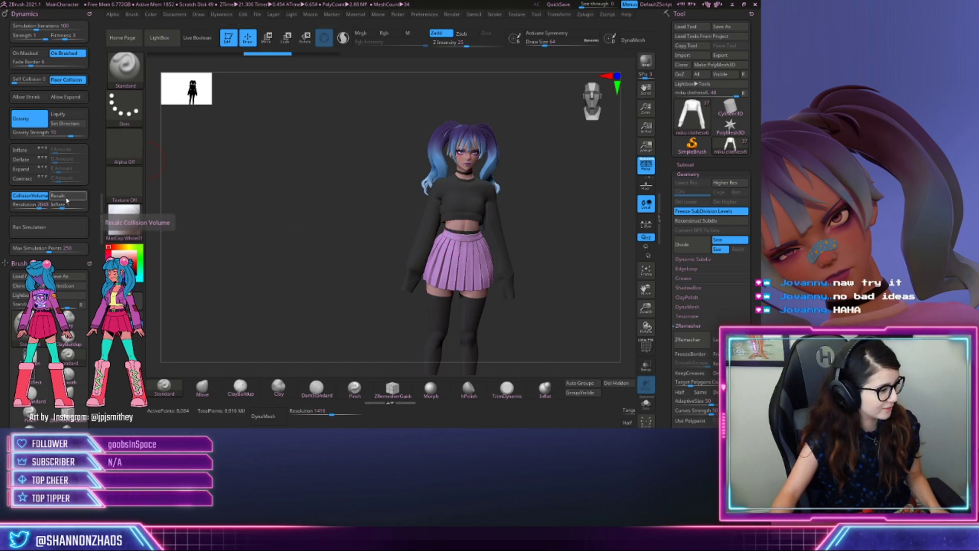
click(51, 229)
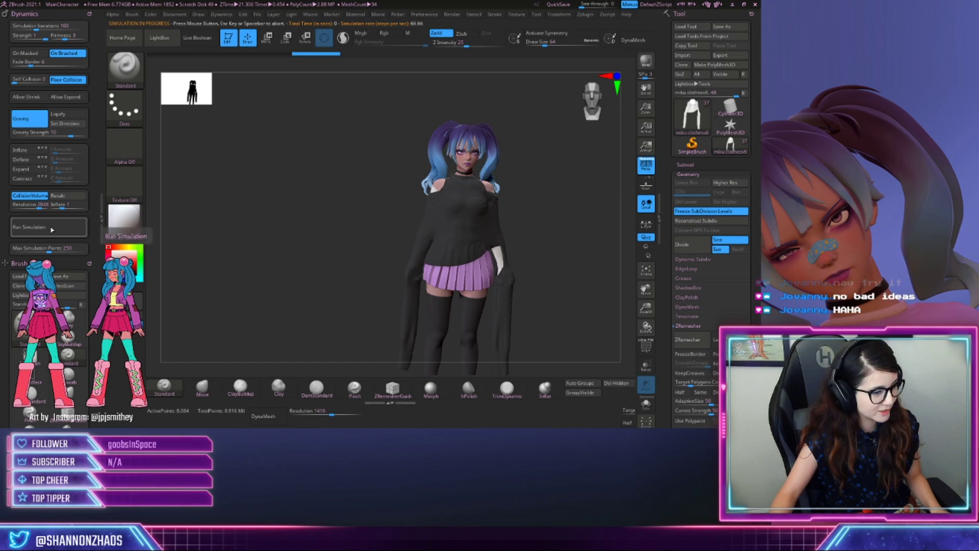
key(space)
mouse_move(304, 189)
mouse_down()
mouse_move(332, 222)
mouse_move(301, 197)
mouse_up()
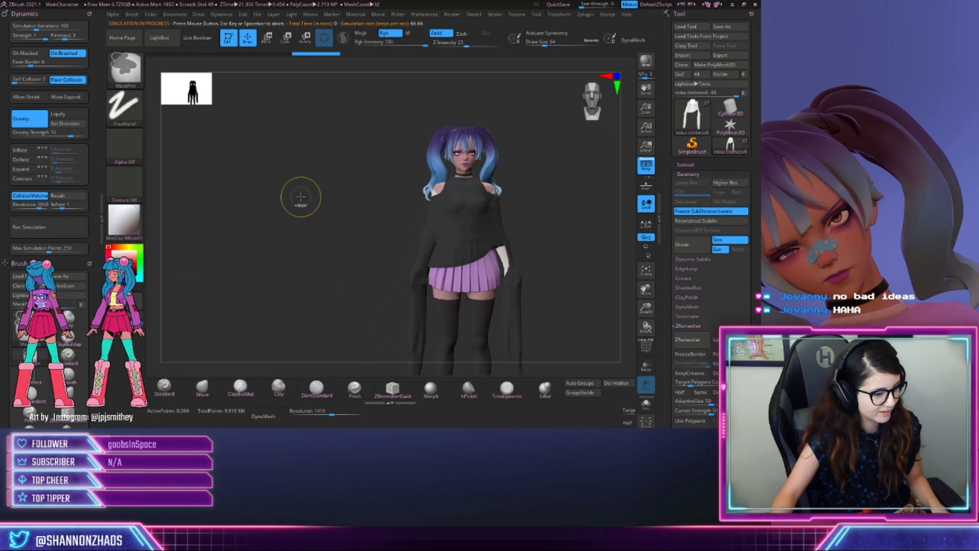
key(ctrl+z)
Try the cloth simulation on the sweater with the gravity strength lowered to about 0.1 and the wireframe turned off
click(51, 229)
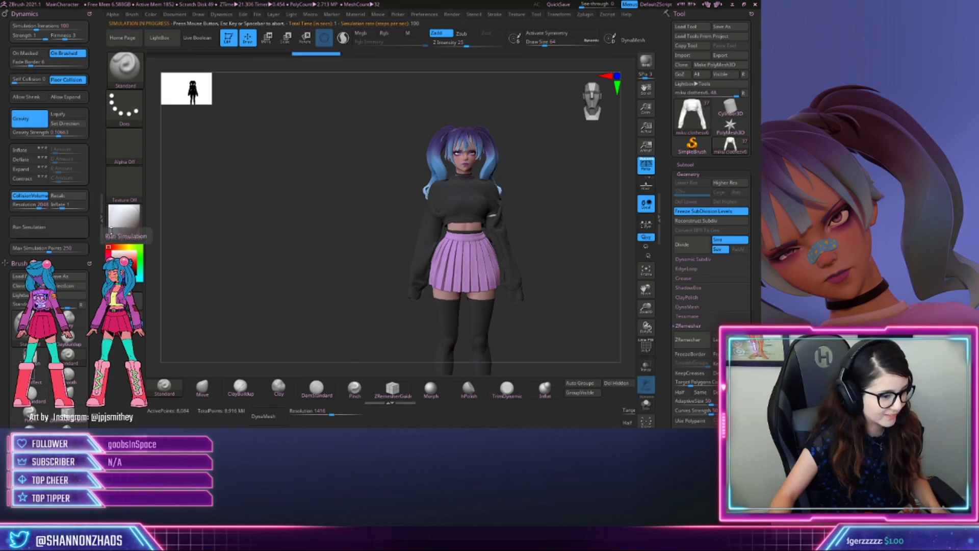
key(f)
key(shift+f)
drag(556, 236, 660, 318)
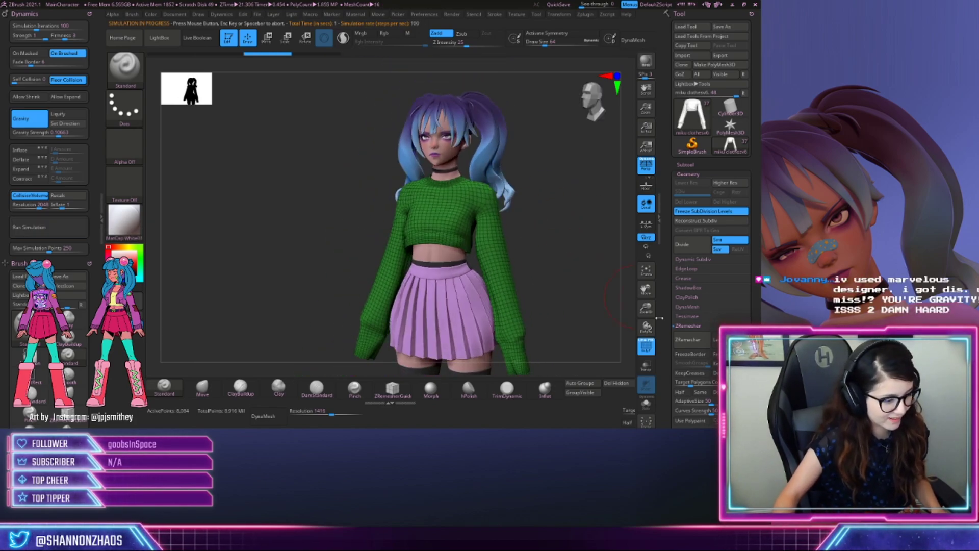
click(646, 348)
click(54, 227)
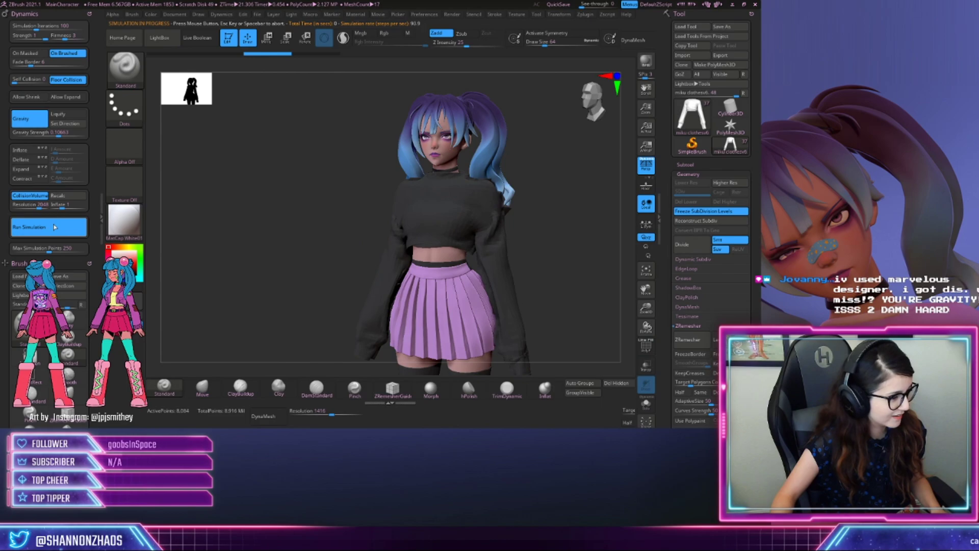
Set Self Collision to 1 and rerun the sweater's cloth simulation, undoing the drape
click(16, 80)
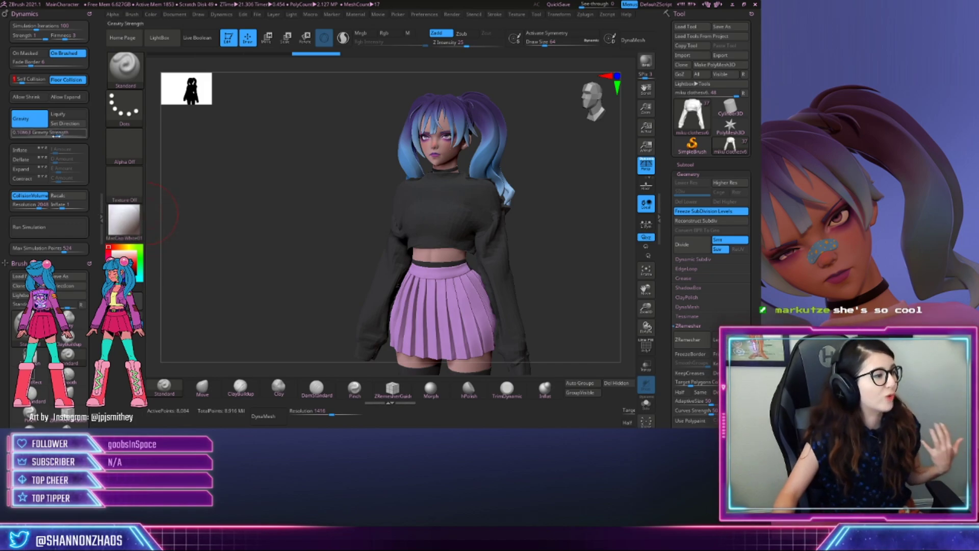
click(65, 228)
click(65, 228)
mouse_move(262, 212)
mouse_down()
mouse_move(271, 236)
mouse_move(269, 228)
mouse_up()
key(ctrl+z)
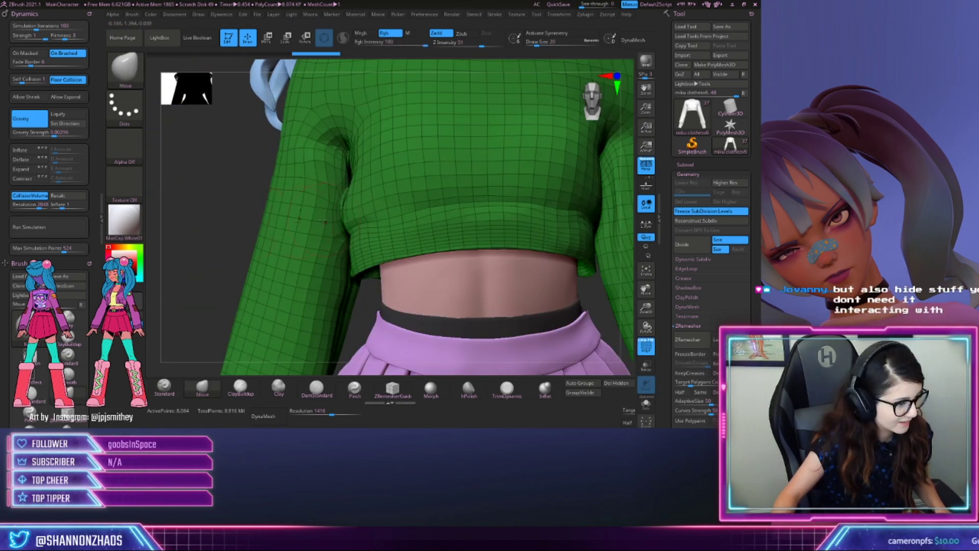
Try to pull the sweater outward at the armpit with the Move brush and undo the stroke
mouse_move(214, 204)
right_down()
mouse_move(255, 199)
mouse_move(243, 201)
right_up()
mouse_move(343, 179)
mouse_down()
mouse_move(331, 180)
mouse_move(320, 221)
mouse_move(273, 211)
mouse_up()
key(ctrl+z)
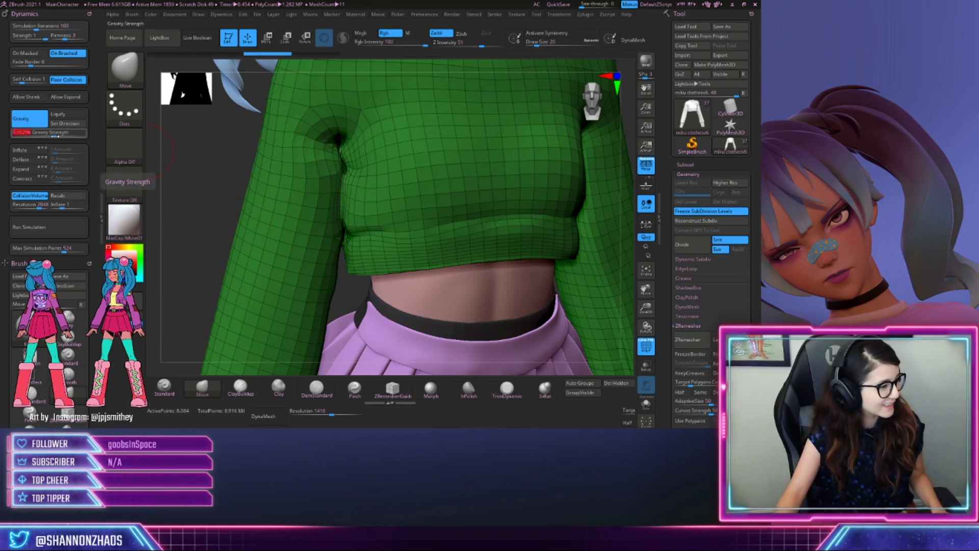
Hide the hair subtools, keep the sweater active and set the simulation's gravity strength to 1
click(56, 134)
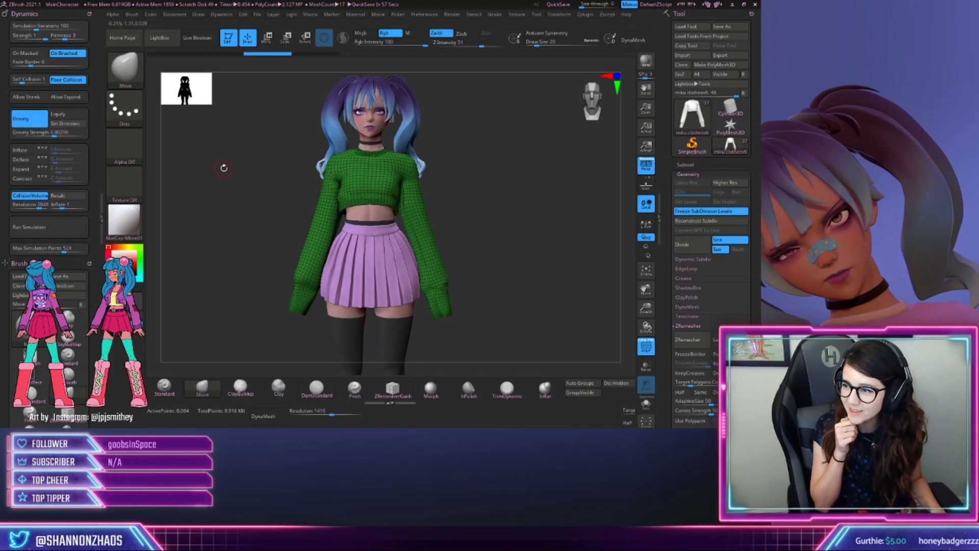
alt+drag(514, 302, 532, 315)
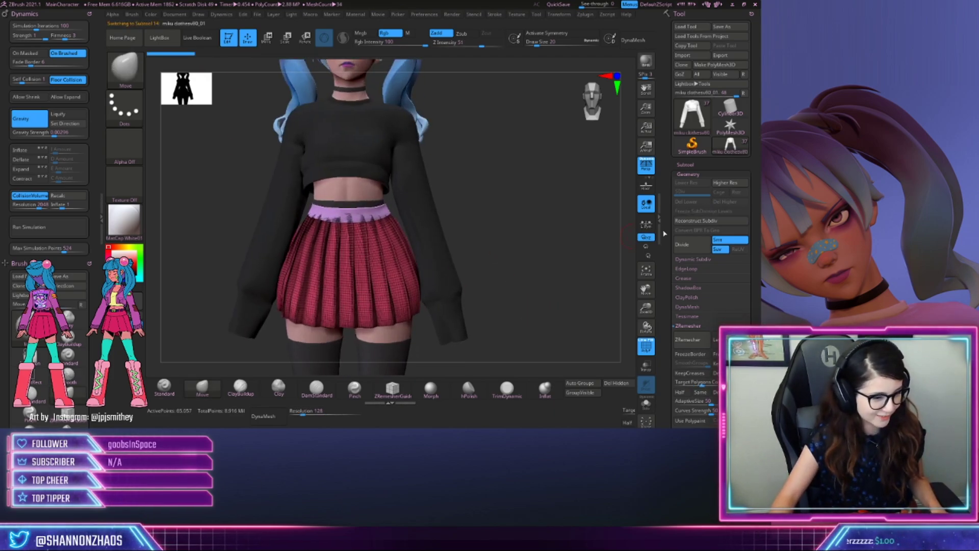
click(685, 164)
mouse_move(671, 222)
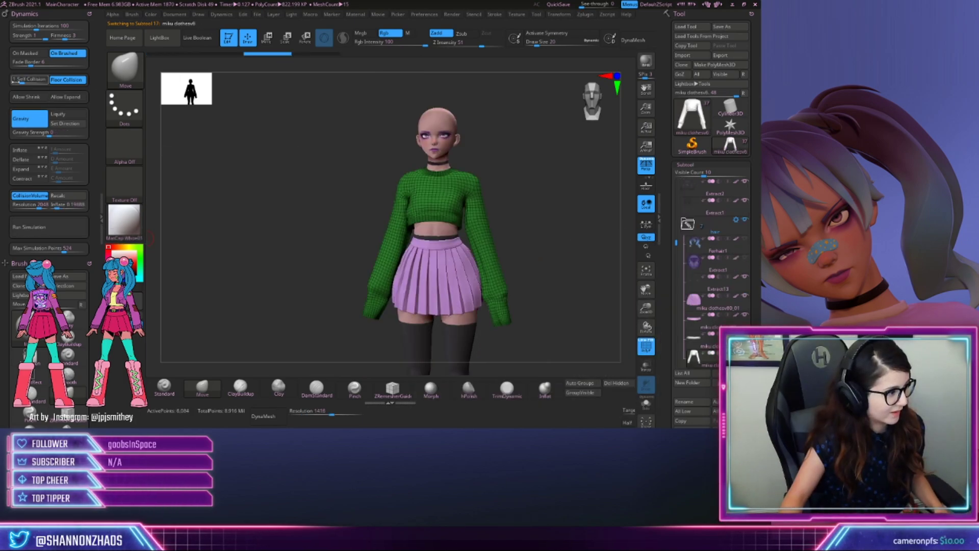
click(31, 133)
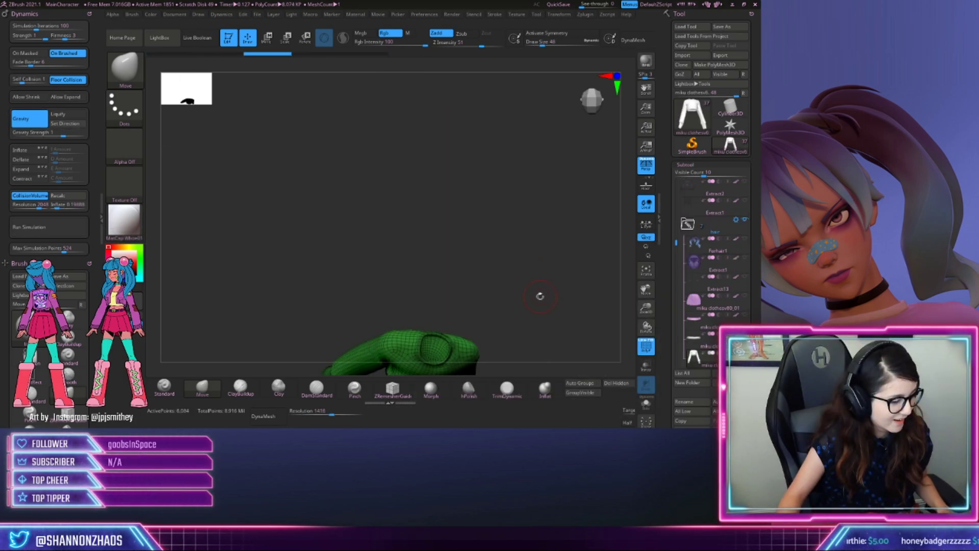
Isolate the sweater mesh and examine its topology inside the hem, neck and sleeves
alt+drag(540, 297, 569, 223)
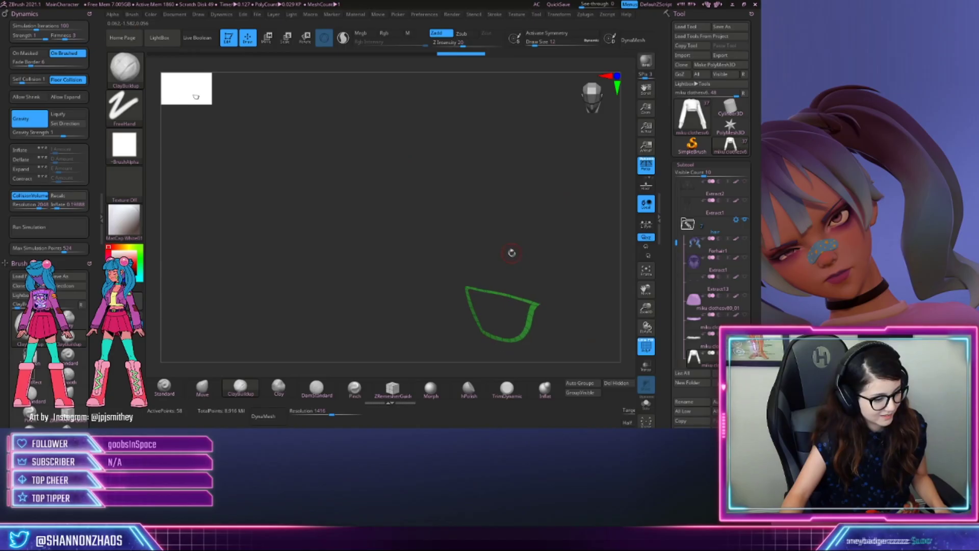
drag(568, 271, 573, 304)
mouse_move(561, 224)
ctrl+shift+mouse_down()
mouse_move(579, 245)
mouse_move(555, 220)
mouse_move(572, 220)
mouse_move(577, 250)
mouse_move(561, 265)
mouse_move(555, 308)
mouse_move(546, 226)
ctrl+shift+mouse_up()
alt+drag(872, 99, 977, 113)
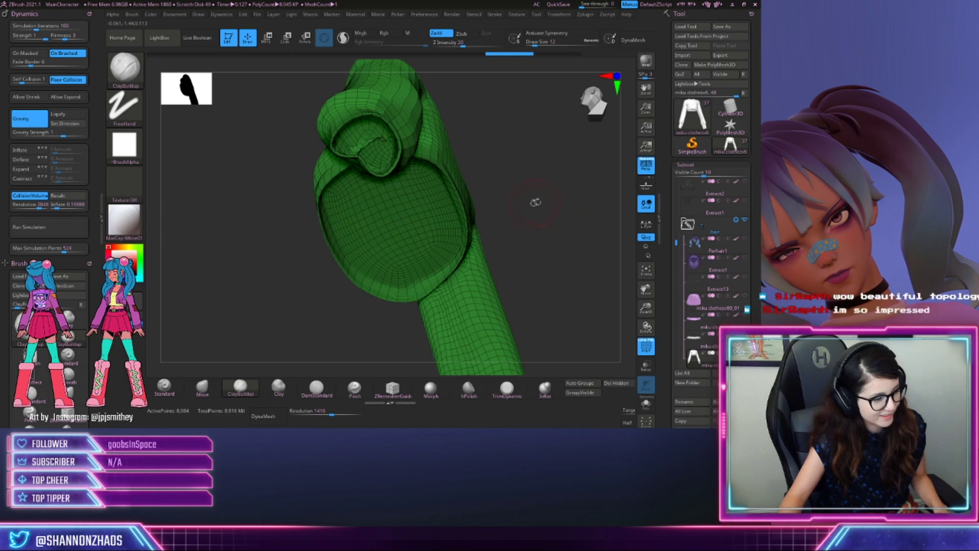
drag(534, 202, 597, 250)
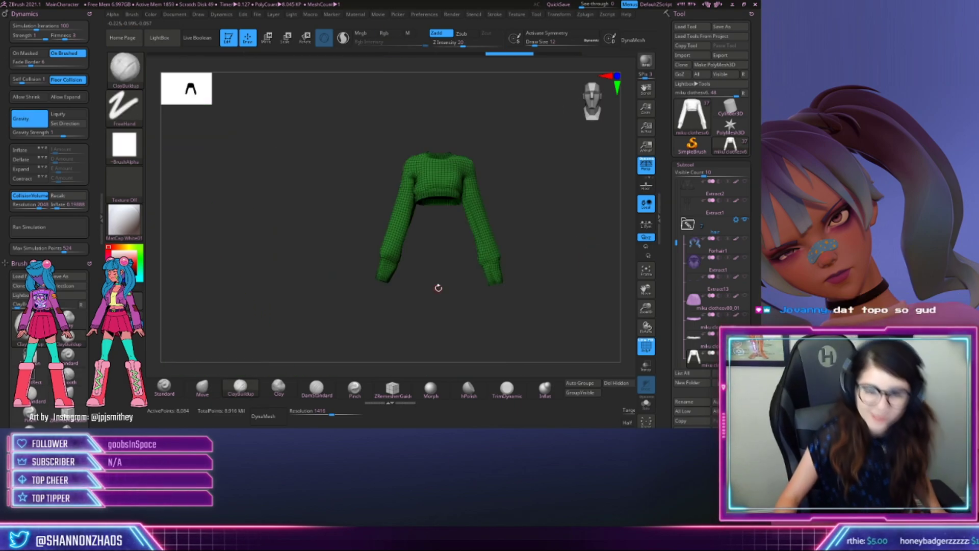
drag(452, 281, 433, 298)
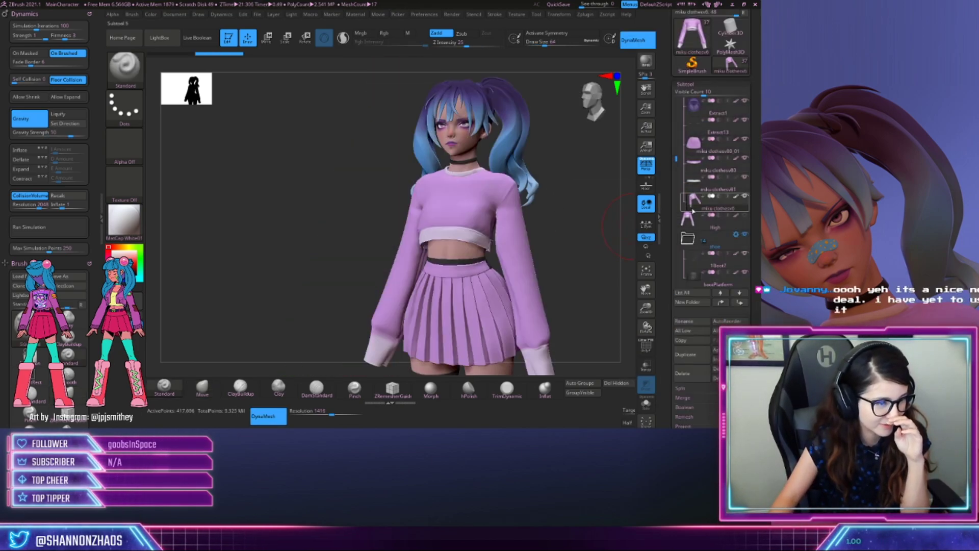
Turn the dark sweater subtool's visibility on over the body
scroll(712, 204, down, 3)
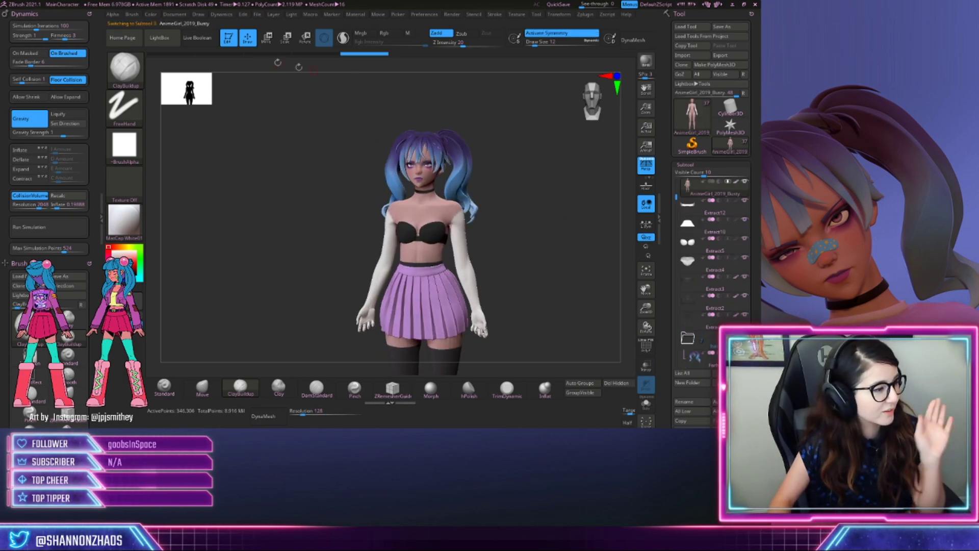
click(259, 18)
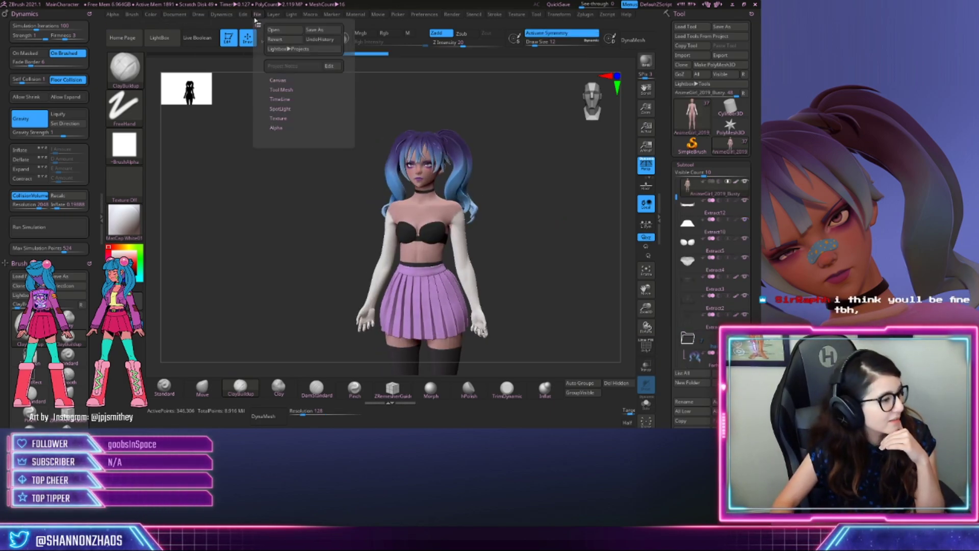
drag(676, 198, 677, 274)
click(745, 258)
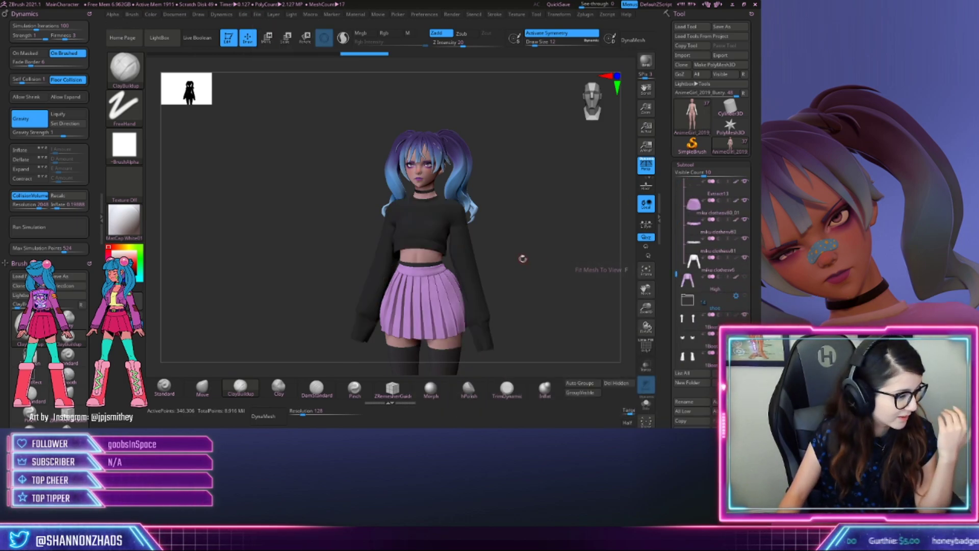
alt+drag(521, 258, 628, 225)
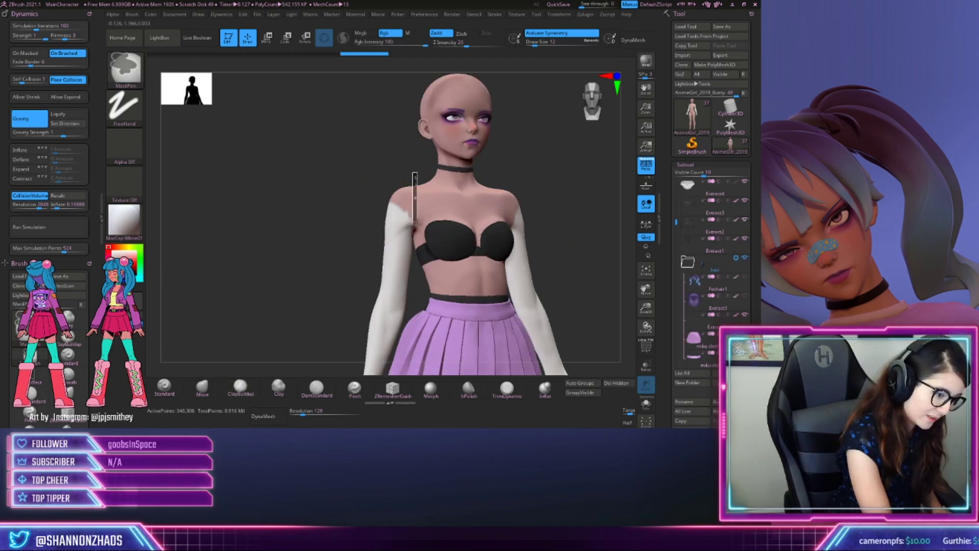
Switch the masking stroke to Lasso and mask the body around the neckline
key(ctrl)
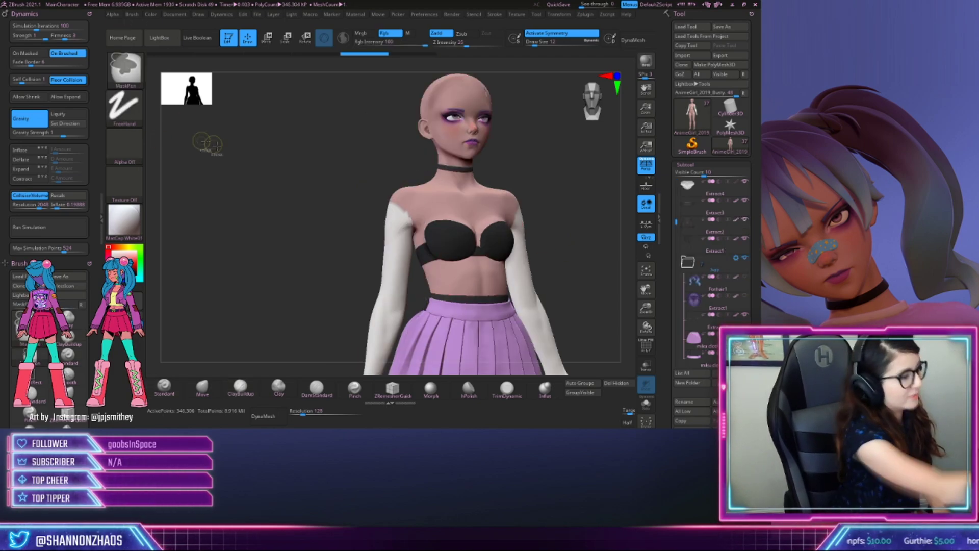
ctrl+click(137, 115)
ctrl+click(249, 133)
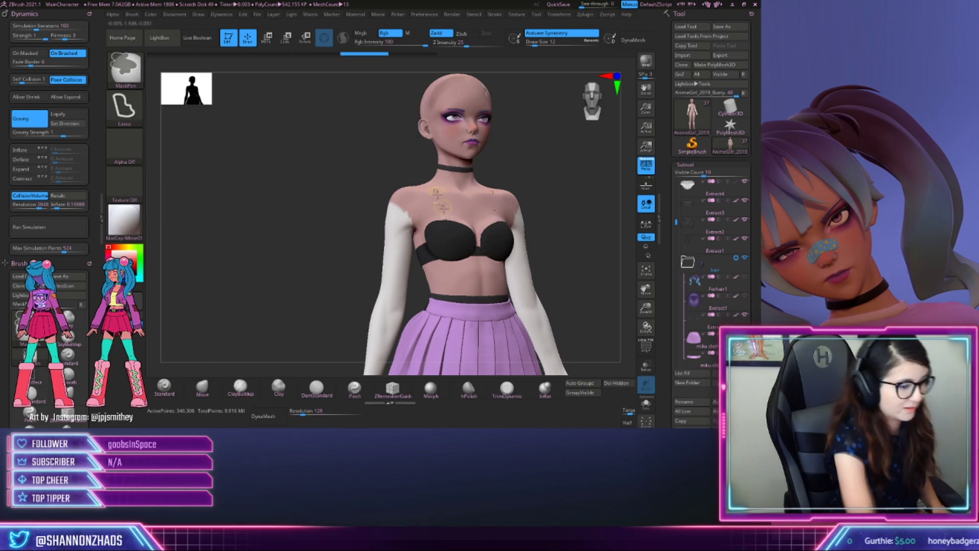
right_drag(438, 192, 408, 188)
mouse_move(429, 167)
ctrl+mouse_down()
mouse_move(429, 233)
mouse_move(451, 170)
ctrl+mouse_up()
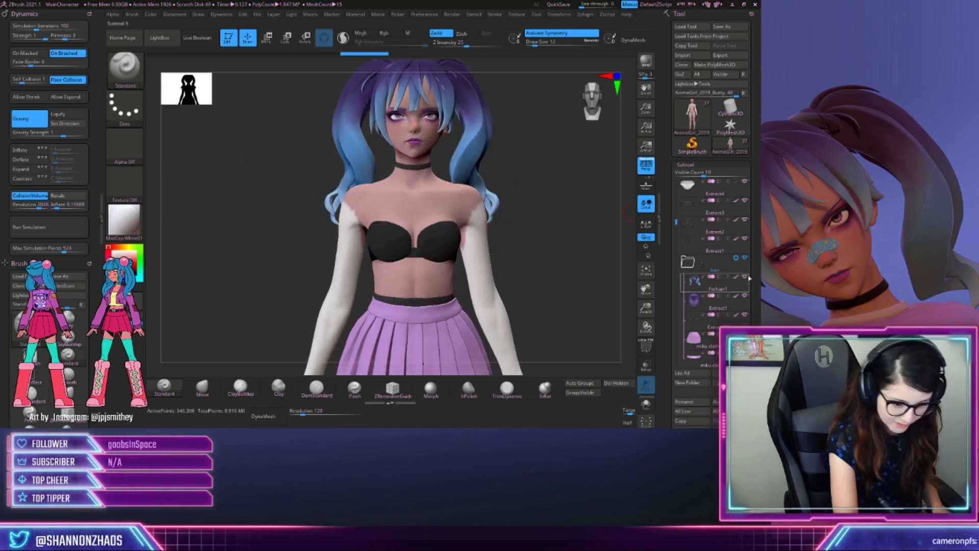
Hide the hair and extract the masked torso and arms of the body as a new long-sleeved top
click(745, 277)
click(746, 295)
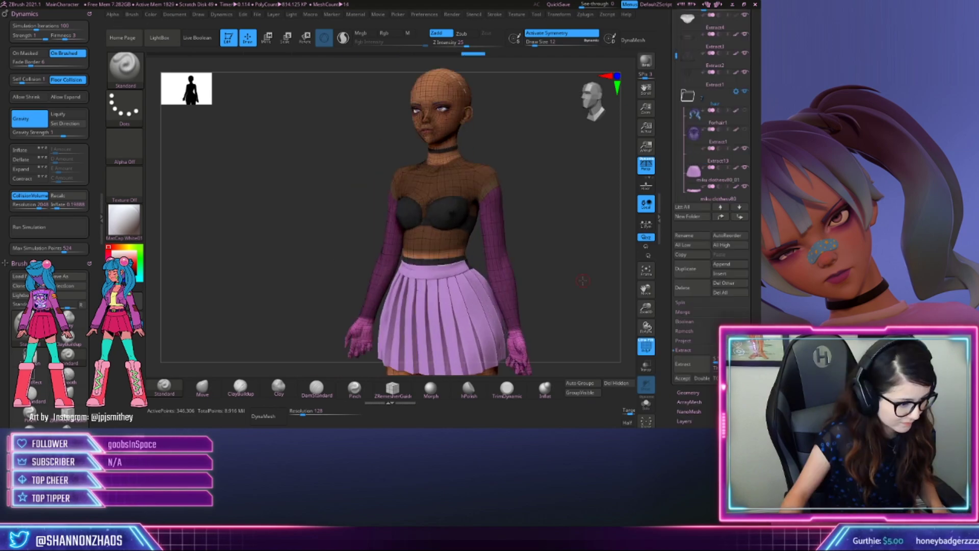
drag(583, 285, 587, 300)
click(683, 378)
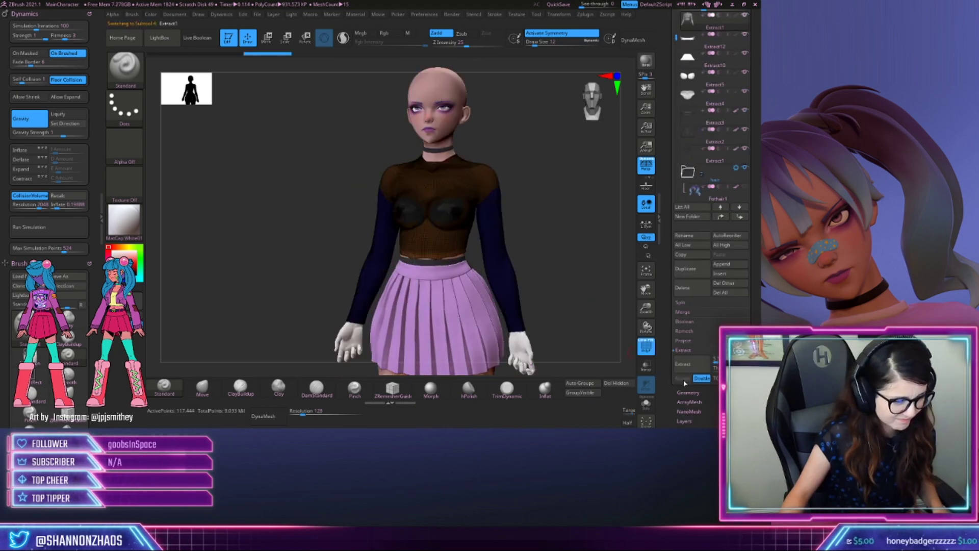
Show only the extracted top and turn off its wireframe display
shift+click(743, 16)
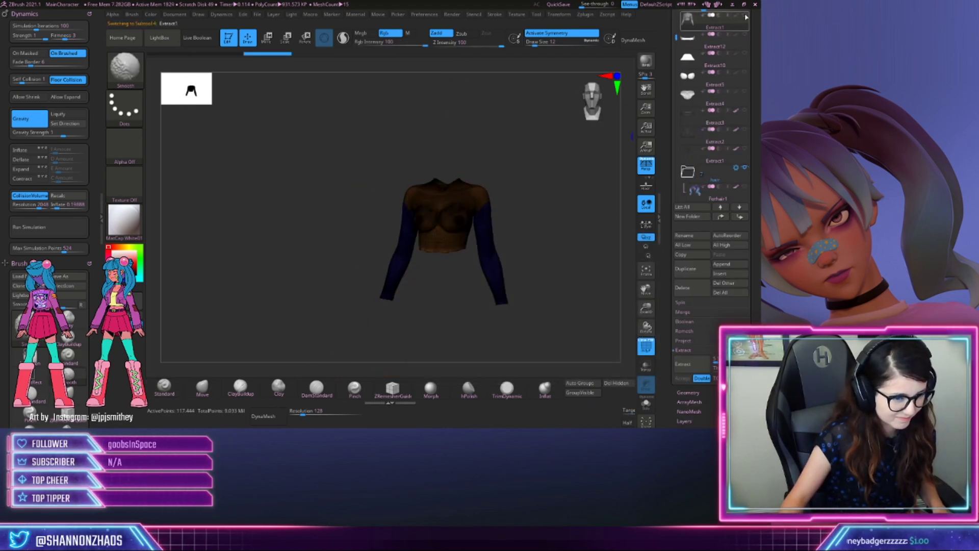
click(648, 349)
alt+drag(566, 262, 581, 276)
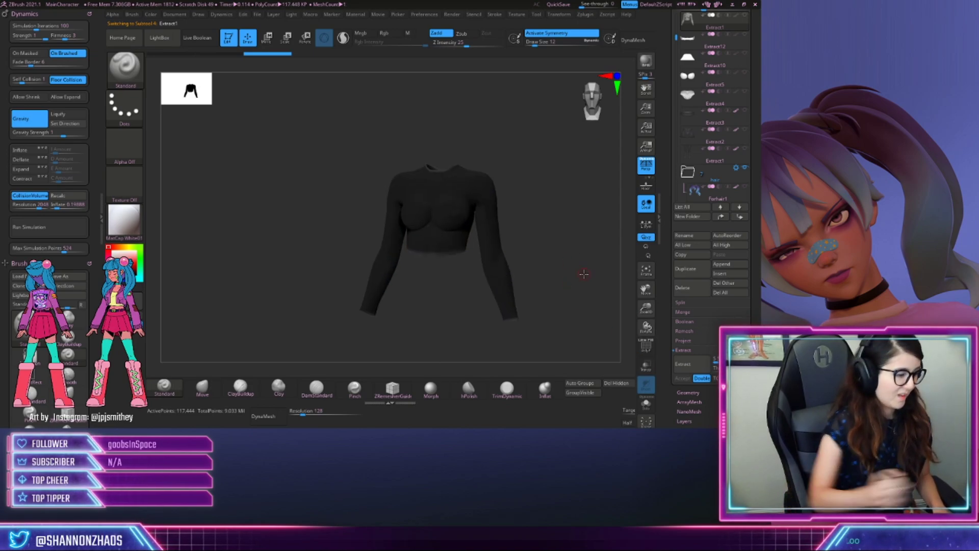
Clear the mask on the extracted top and set up the Move brush with a draw size of 32
click(202, 391)
key(shift)
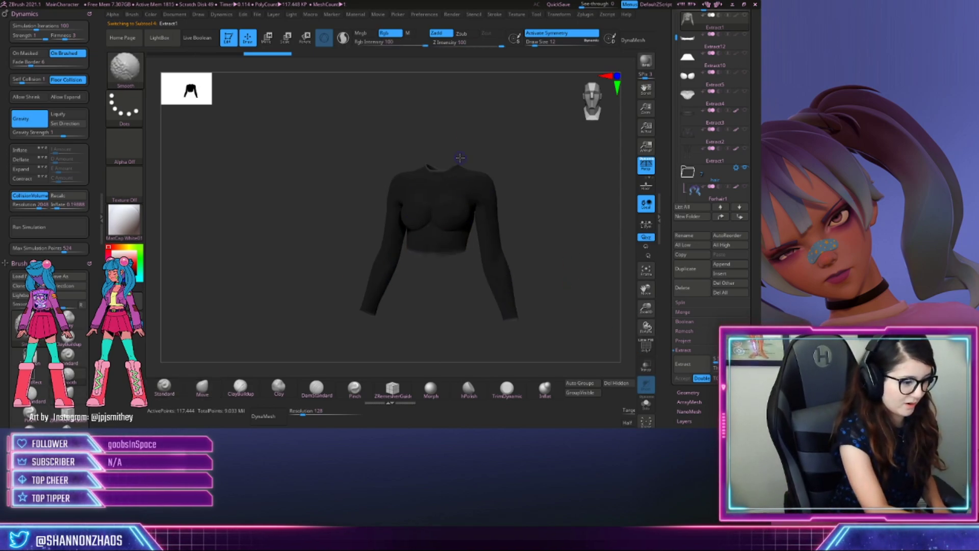
key(bracketright)
key(bracketright)
key(shift)
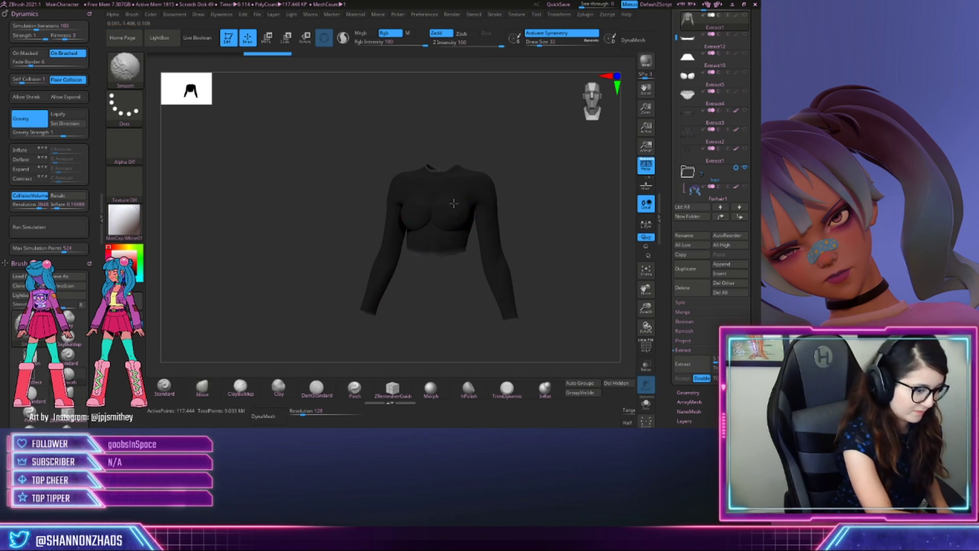
ctrl+drag(544, 224, 547, 267)
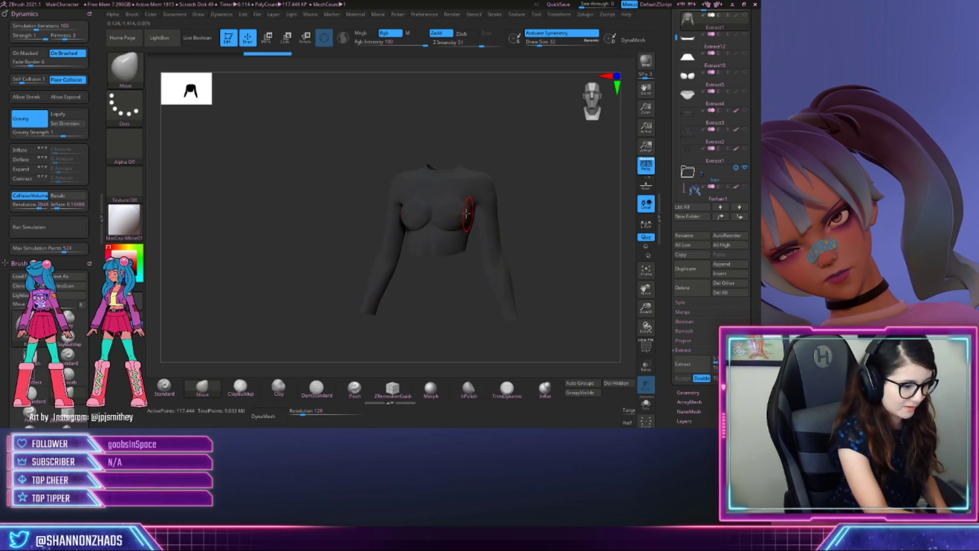
key(shift)
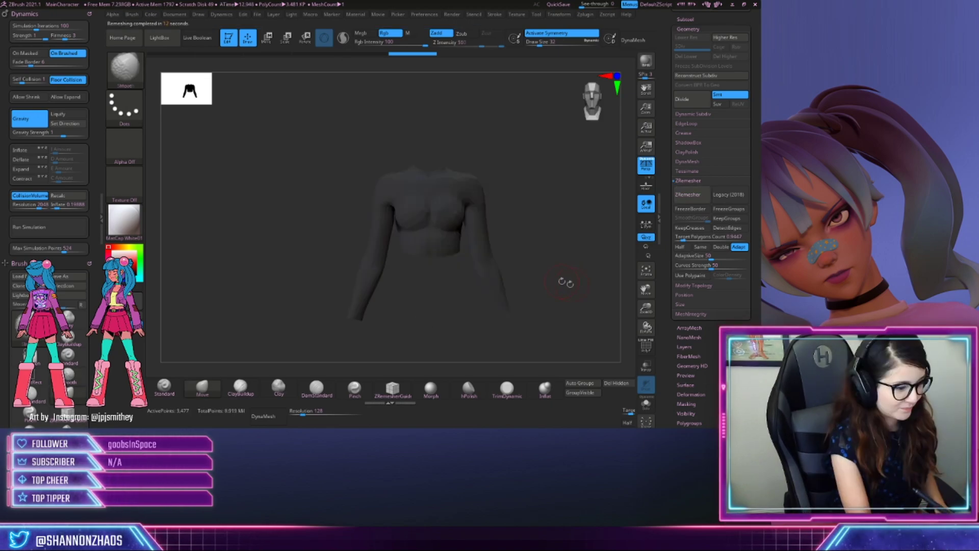
Smooth the chest and lower hem of the extracted top, undo the last stroke, and subdivide the top once
shift+drag(455, 214, 445, 224)
shift+drag(457, 257, 459, 237)
mouse_move(522, 251)
mouse_down()
mouse_move(469, 260)
mouse_move(466, 280)
mouse_up()
key(ctrl+z)
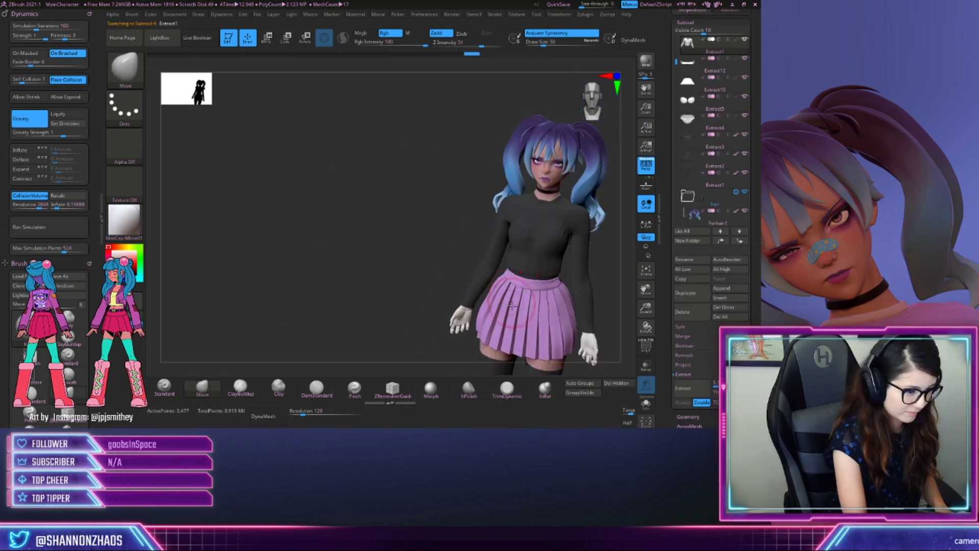
alt+right_drag(511, 306, 444, 262)
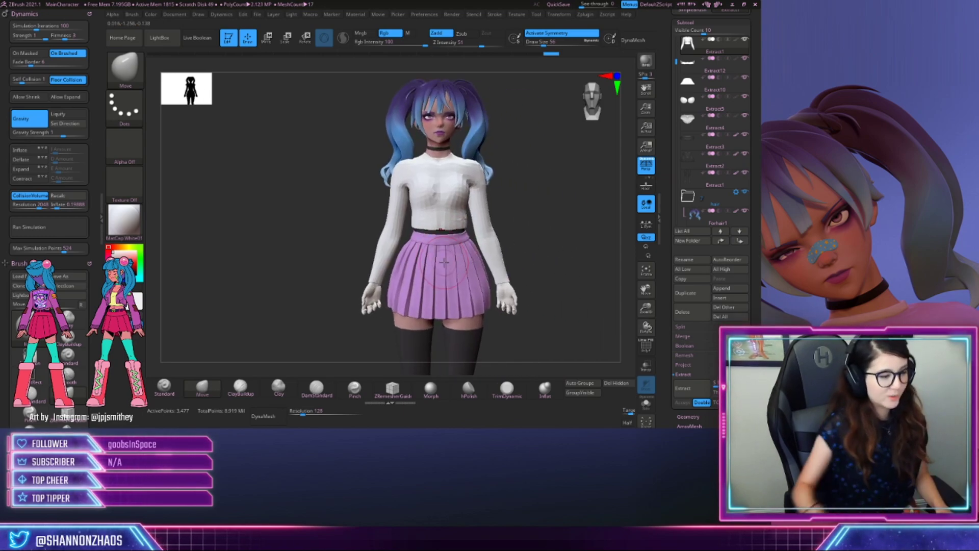
key(ctrl+d)
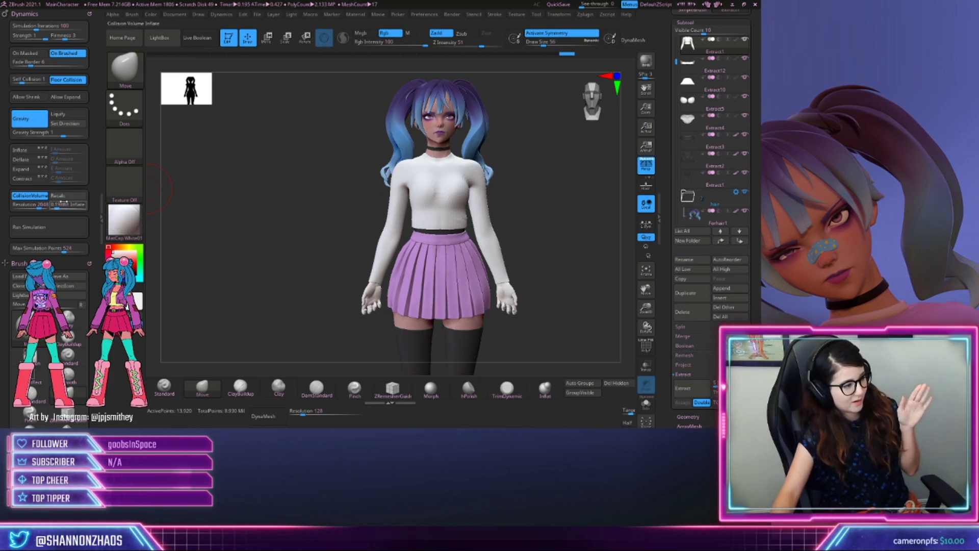
Test the cloth simulation on the top, subdividing the mesh further between runs and checking the folds with the wireframe
click(55, 228)
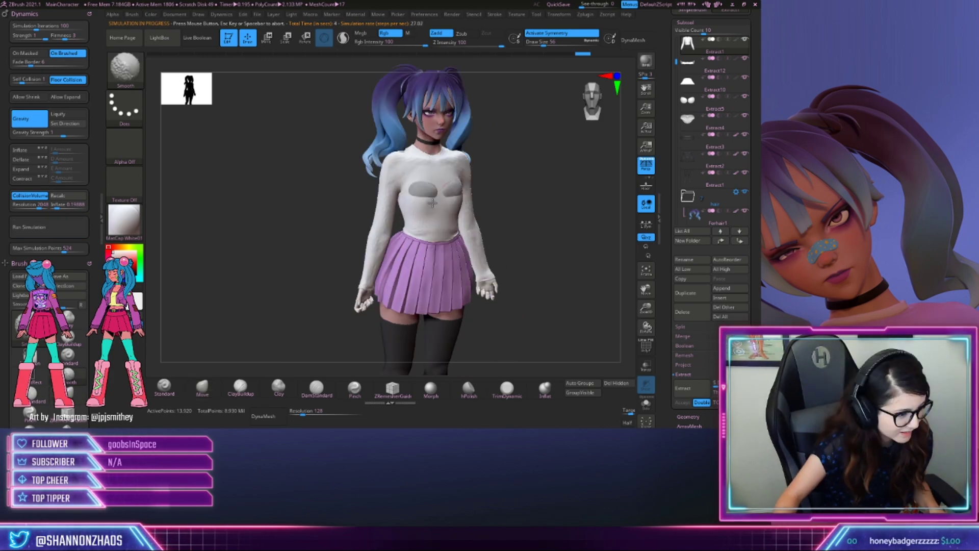
drag(553, 236, 586, 260)
key(ctrl+d)
click(55, 228)
drag(275, 235, 252, 245)
drag(459, 158, 326, 174)
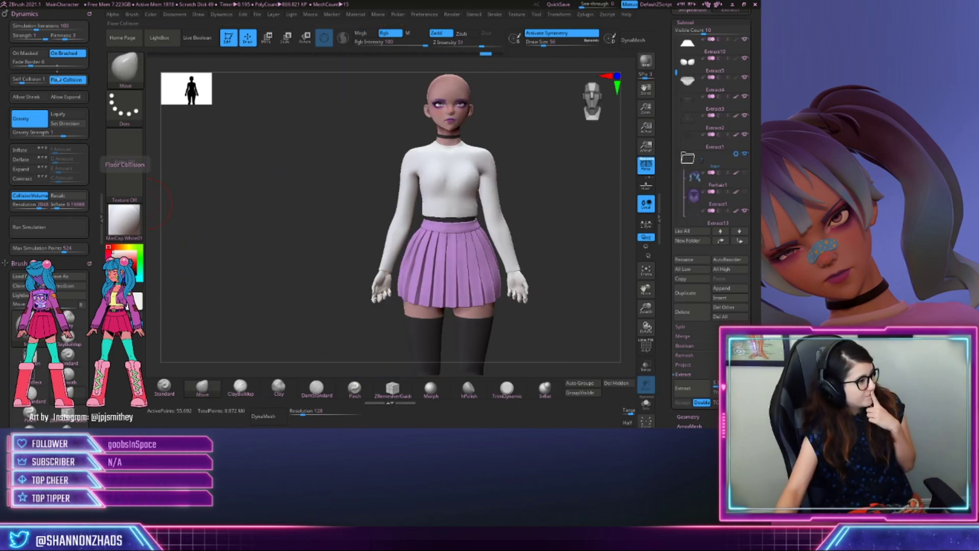
click(48, 227)
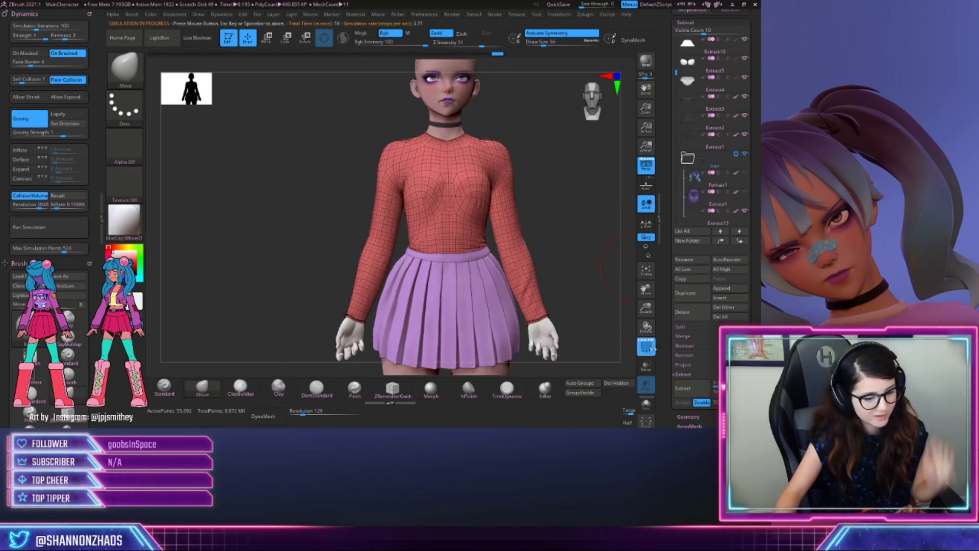
click(646, 348)
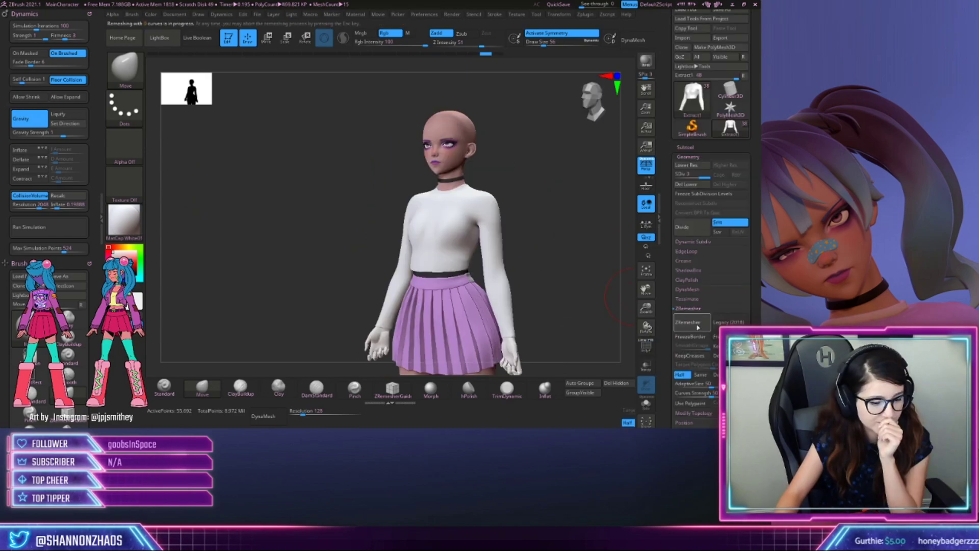
ZRemesh the top with the Half option and puff out its sleeves with the Inflat brush at draw size 72
click(698, 327)
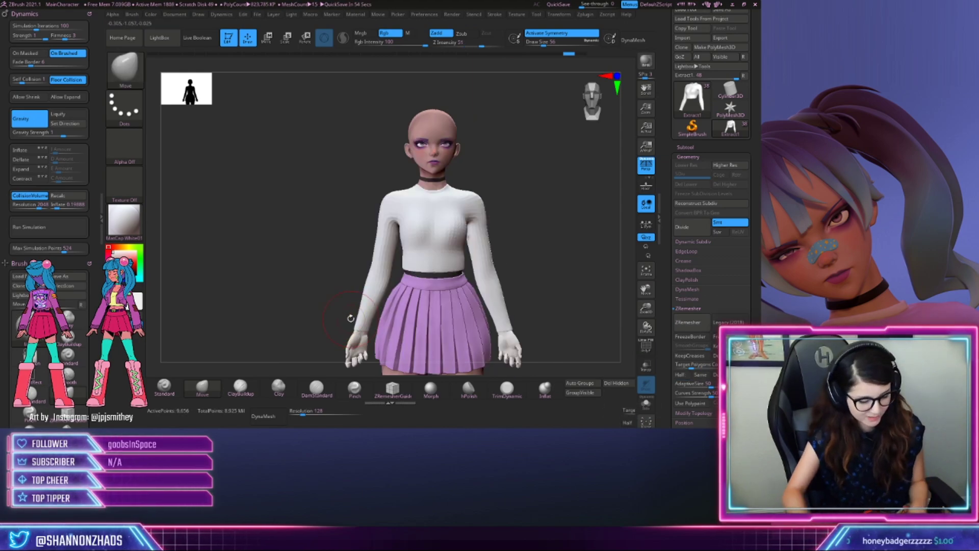
drag(354, 311, 343, 313)
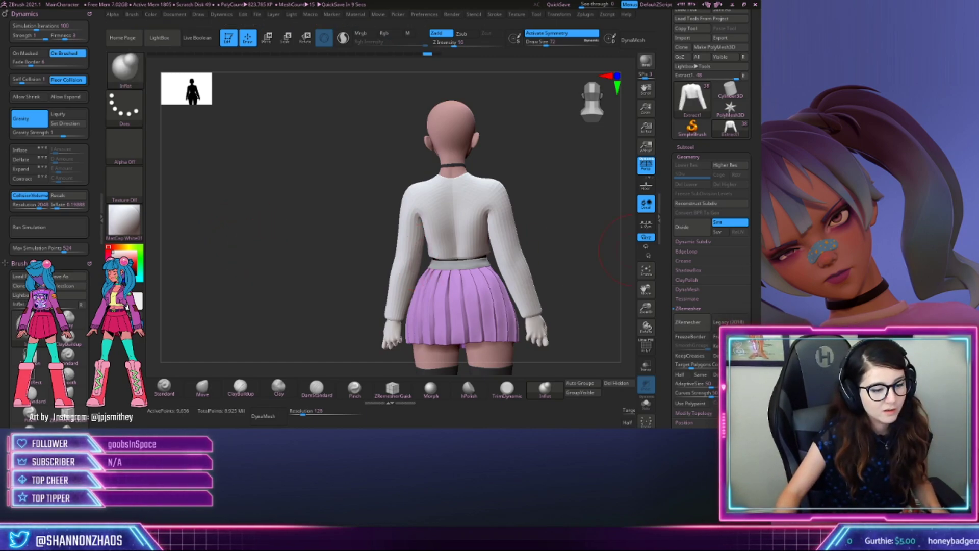
scroll(712, 230, down, 3)
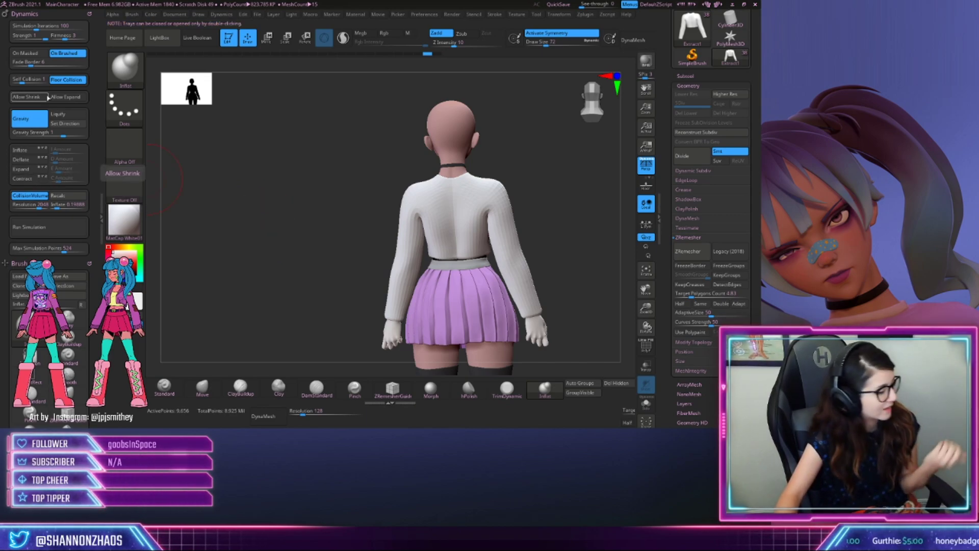
Test the cloth simulation on the top with Allow Shrink enabled, and repeat it with Allow Expand instead
click(28, 96)
click(50, 226)
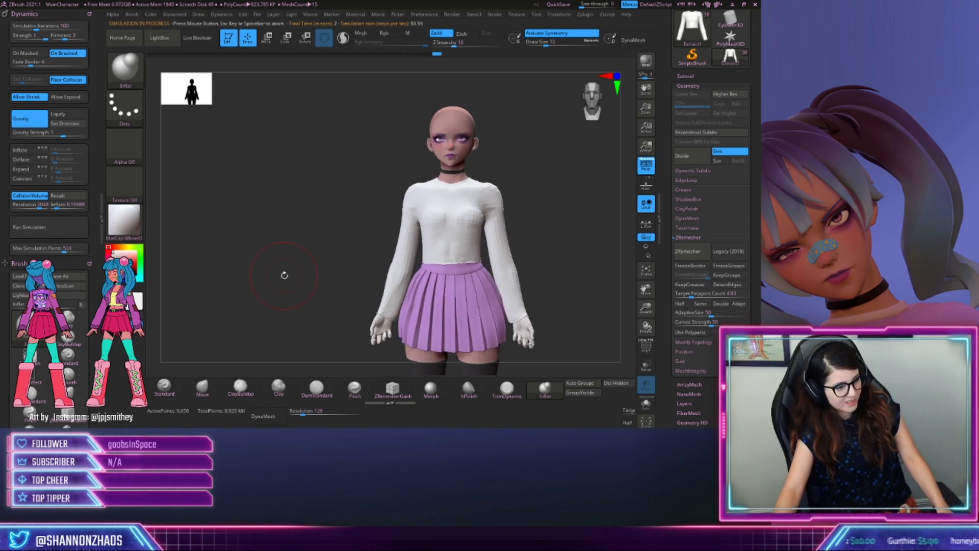
click(65, 97)
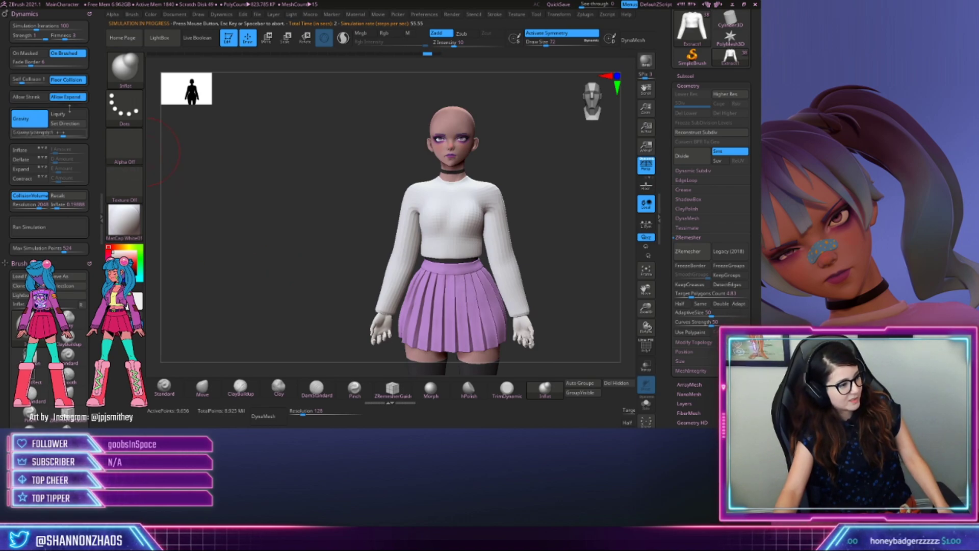
click(50, 226)
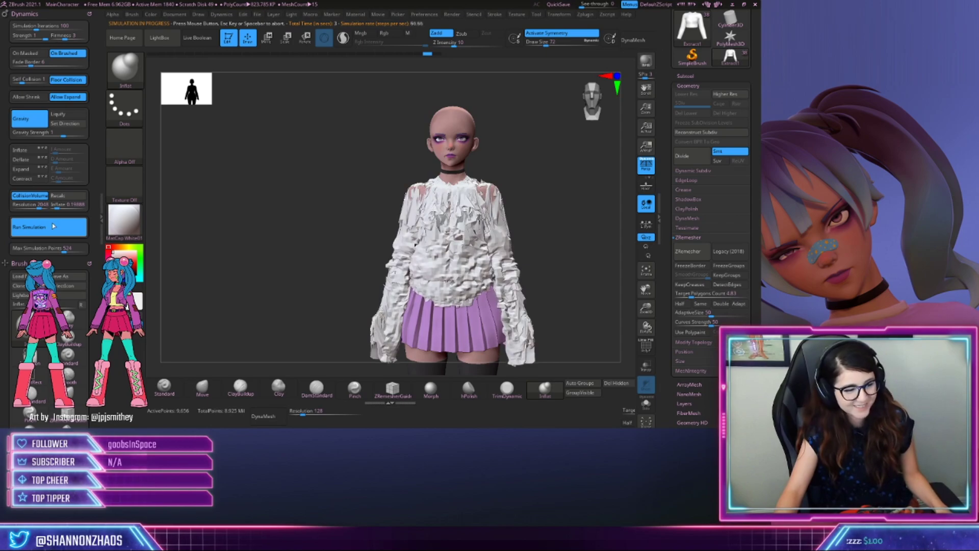
drag(227, 221, 308, 264)
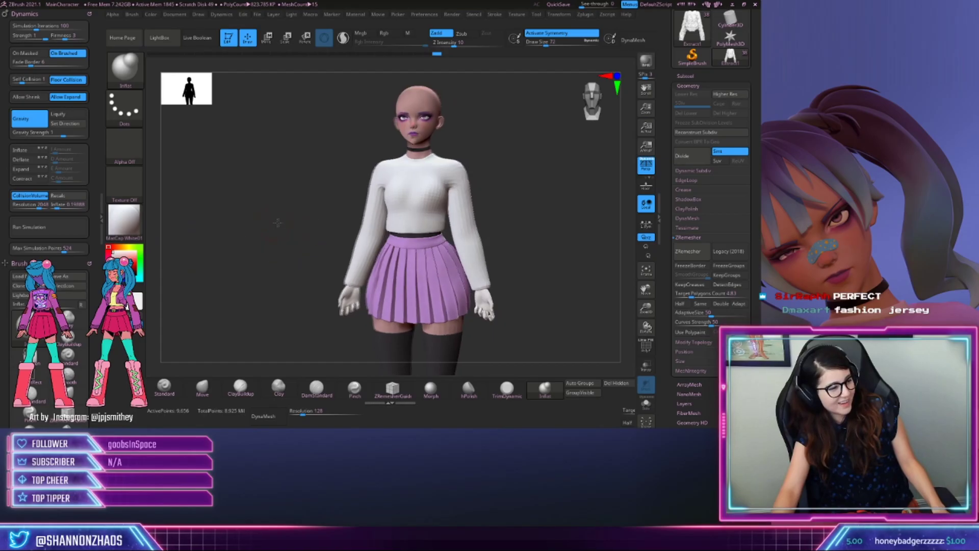
drag(277, 223, 290, 223)
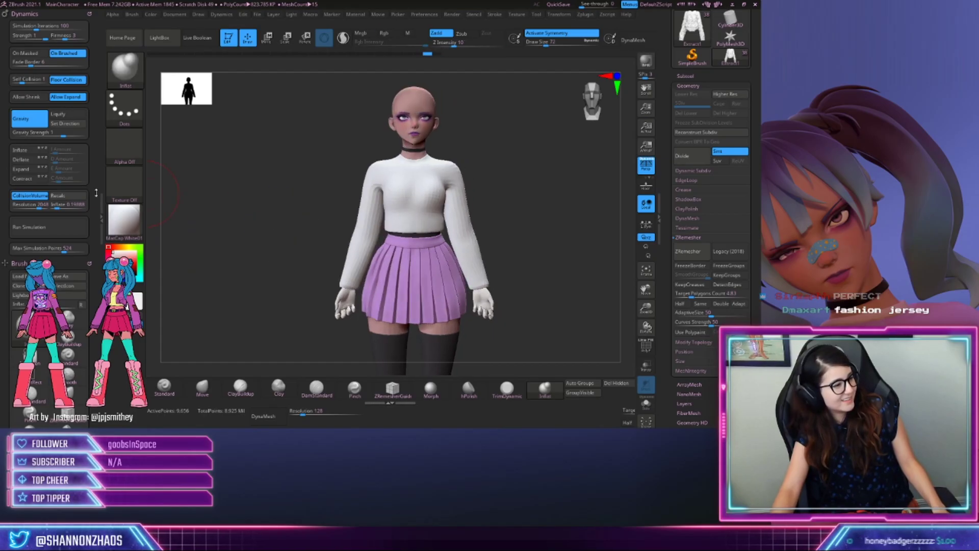
Turn off Allow Expand, lower the simulation Strength to about 0.24, run the simulation on the top and undo it
click(76, 101)
key(ctrl)
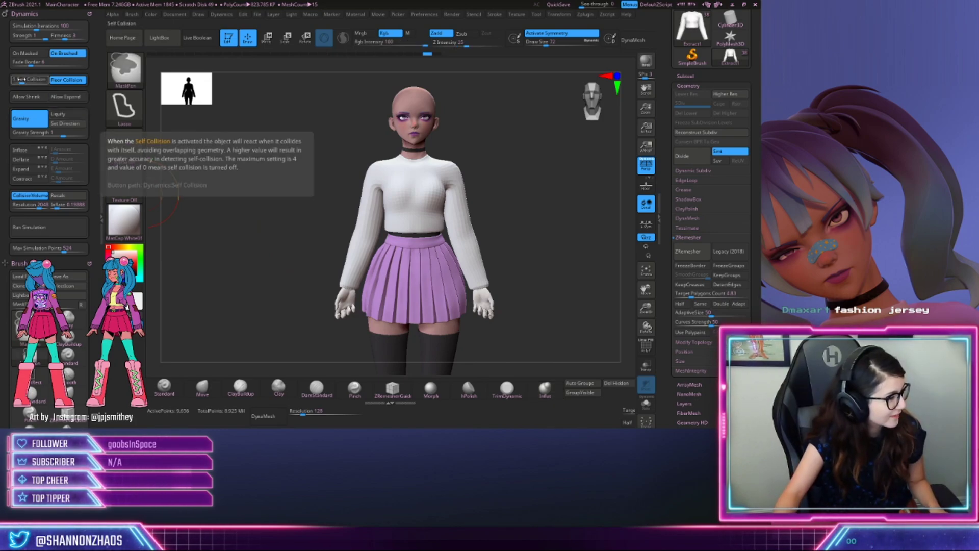
mouse_move(32, 37)
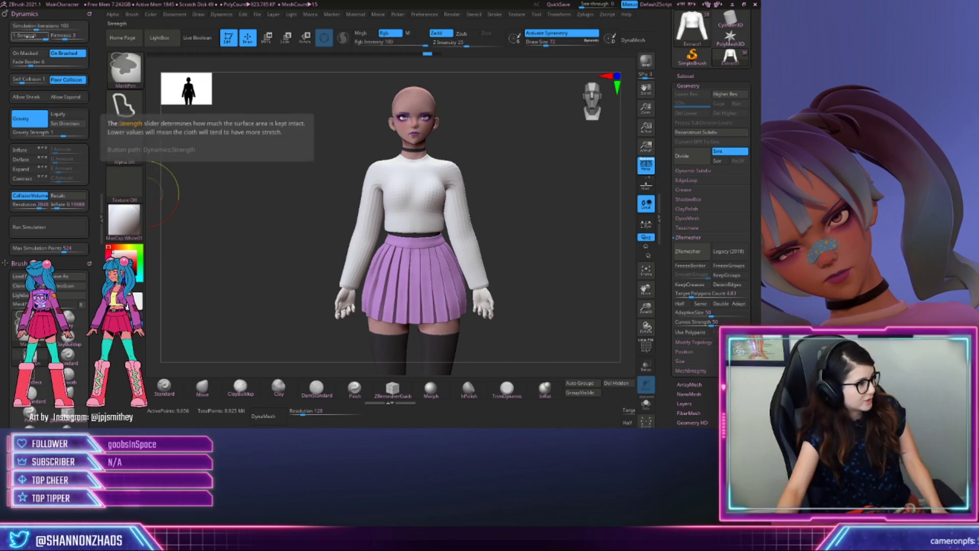
click(31, 36)
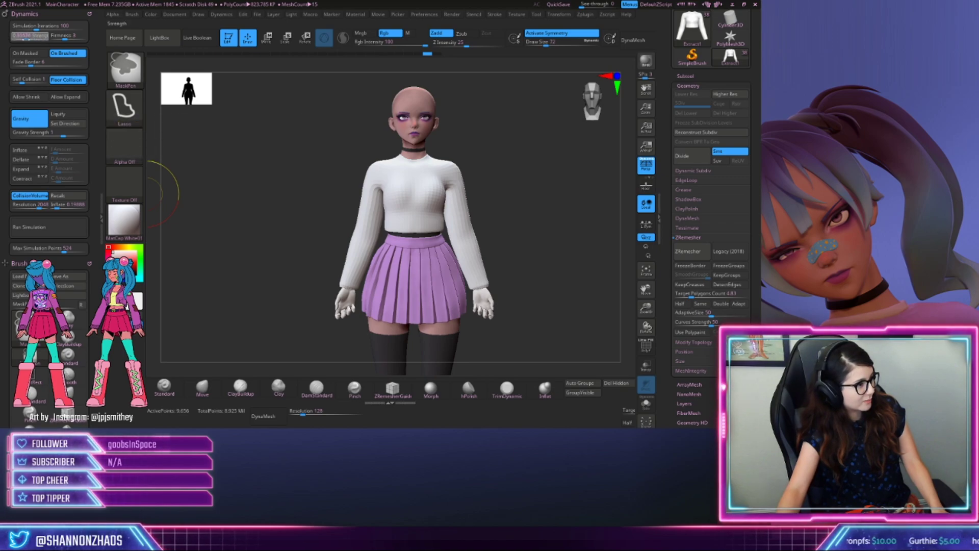
click(42, 224)
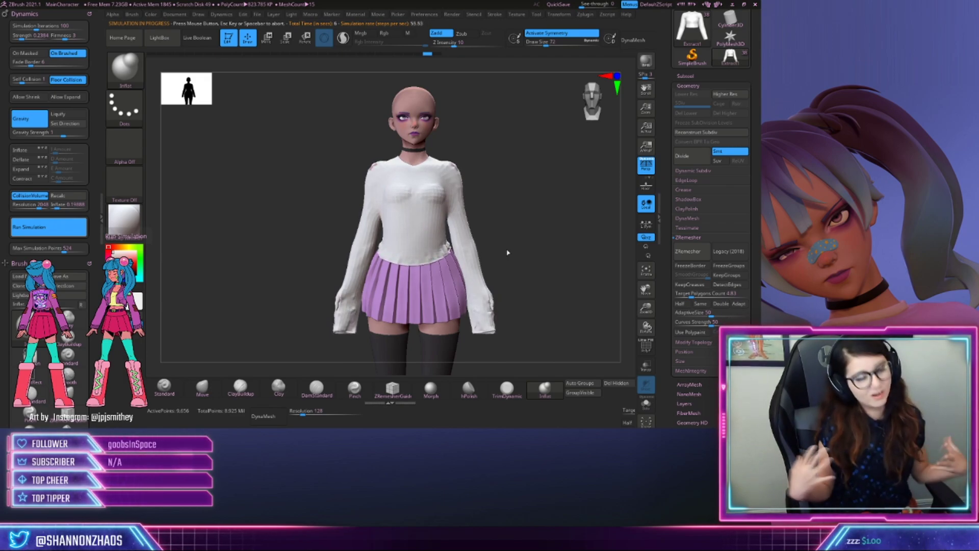
drag(546, 213, 555, 240)
alt+drag(248, 156, 275, 223)
key(ctrl+z)
Test the cloth simulation on the top with Strength 1 and Firmness 1, and repeat it with Firmness 6
click(45, 228)
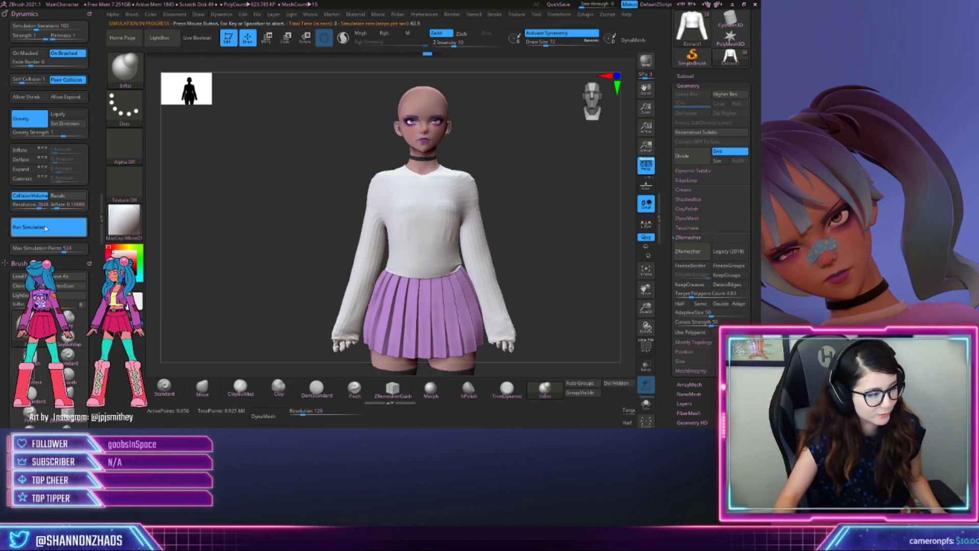
click(44, 225)
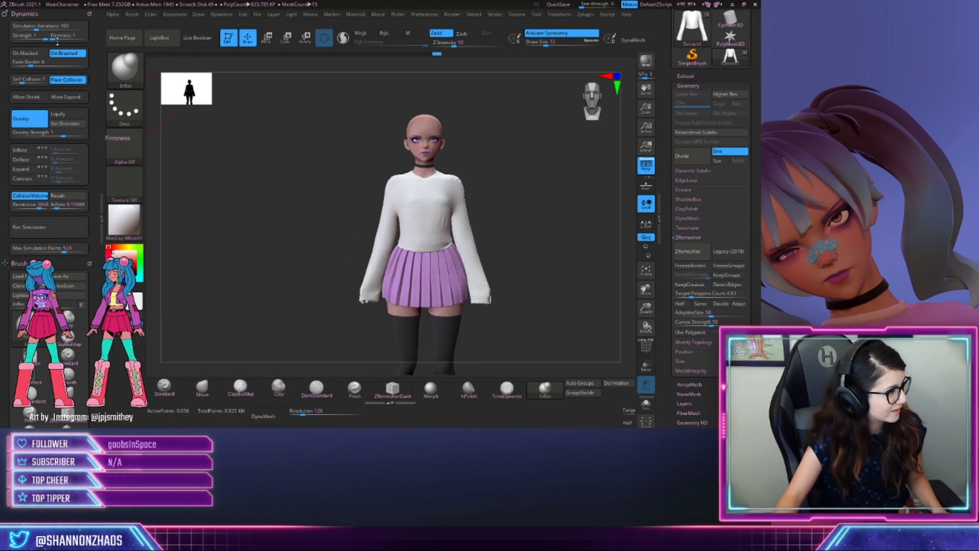
drag(61, 35, 85, 36)
key(ctrl+z)
click(40, 227)
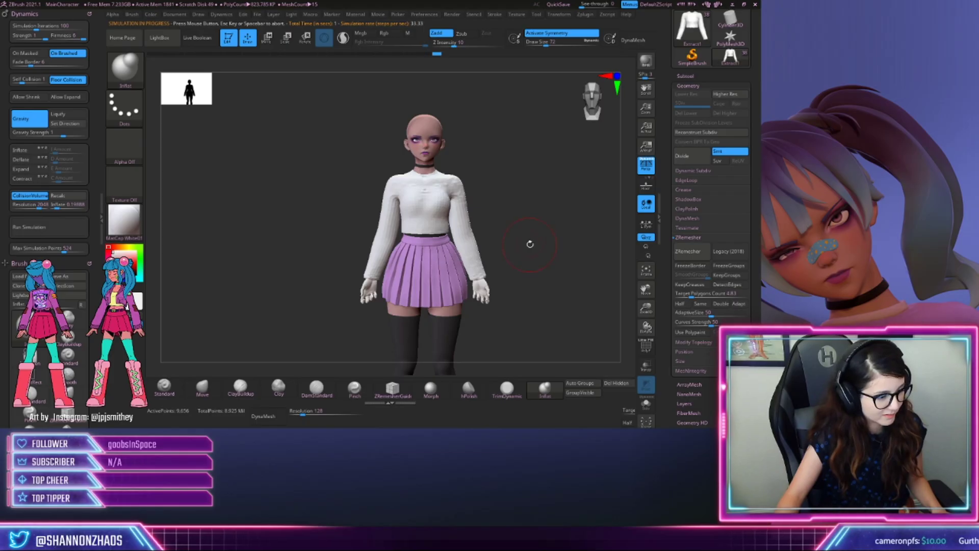
drag(528, 233, 498, 237)
Run the cloth simulation on the subdivided top at Firmness 6 and undo the result
click(54, 232)
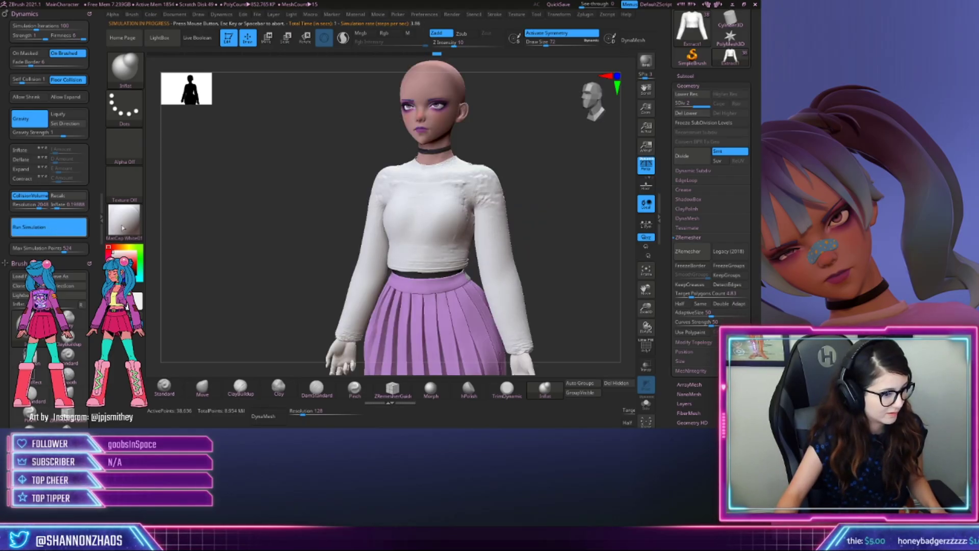
click(225, 230)
shift+drag(241, 238, 246, 242)
key(ctrl+z)
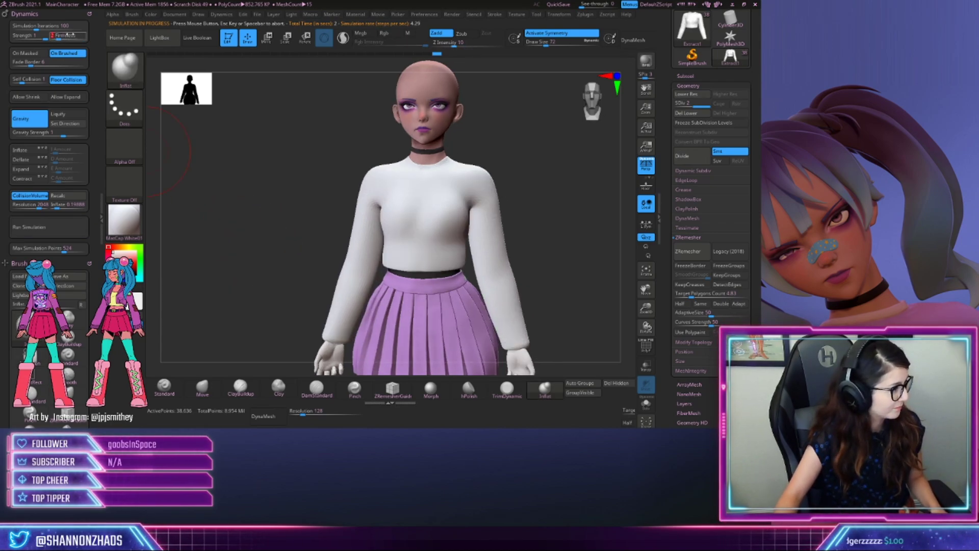
Set the Firmness to 1, run the cloth simulation on the subdivided top and check how the sleeves and hem drape
click(34, 230)
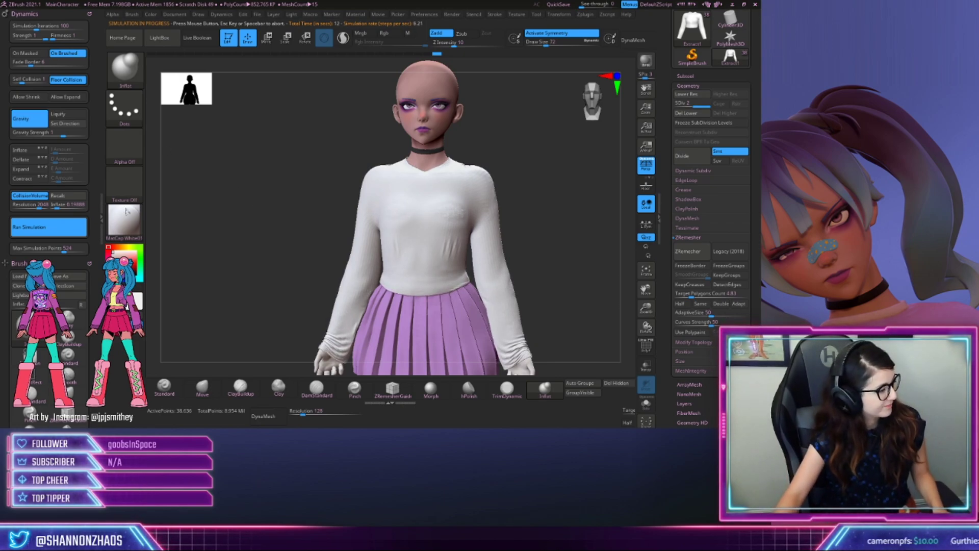
alt+drag(262, 236, 266, 175)
drag(590, 273, 599, 196)
alt+drag(256, 285, 239, 248)
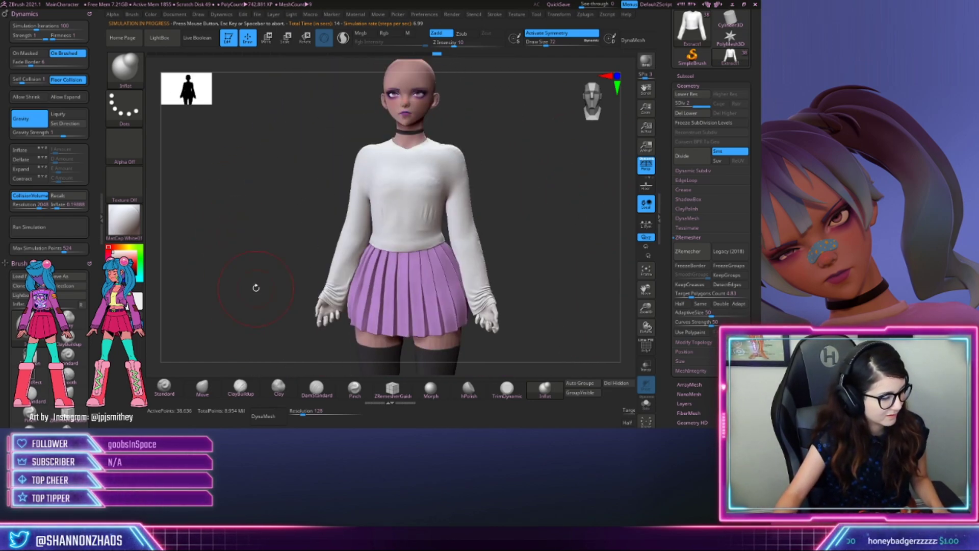
mouse_move(253, 286)
mouse_down()
mouse_move(204, 286)
mouse_move(253, 286)
mouse_up()
Test the cloth simulation on the top with an Inflate amount of about 10.28, and rerun it with Inflate off
click(19, 150)
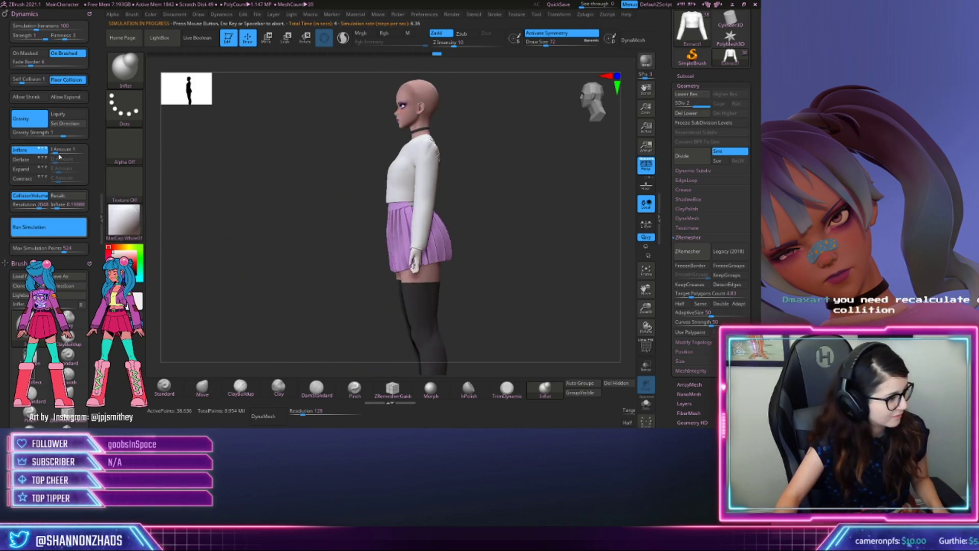
drag(291, 248, 247, 224)
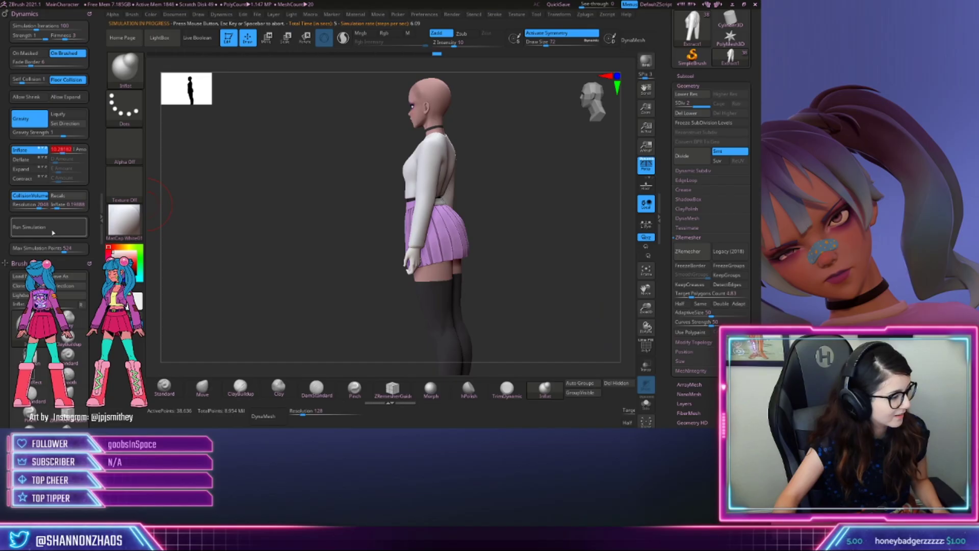
click(60, 232)
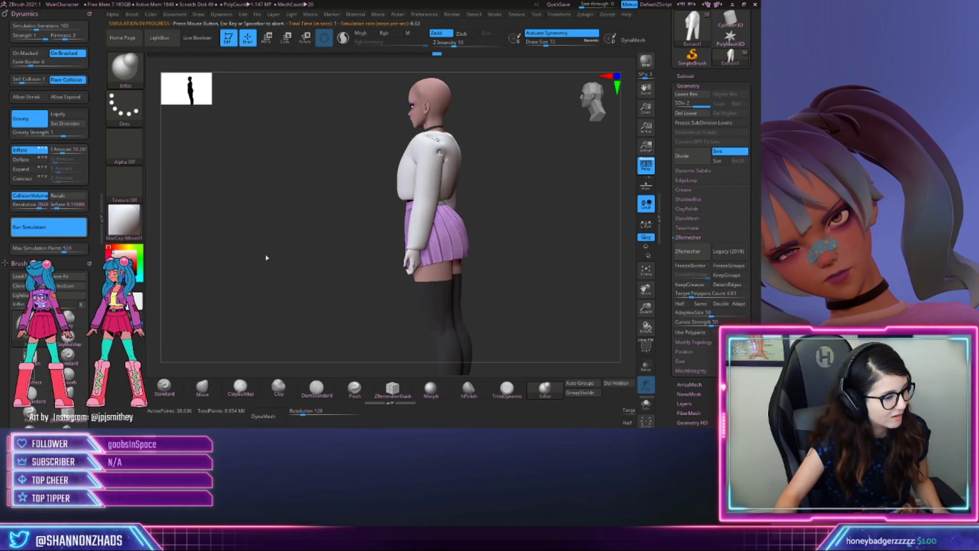
drag(328, 252, 505, 262)
drag(352, 198, 172, 203)
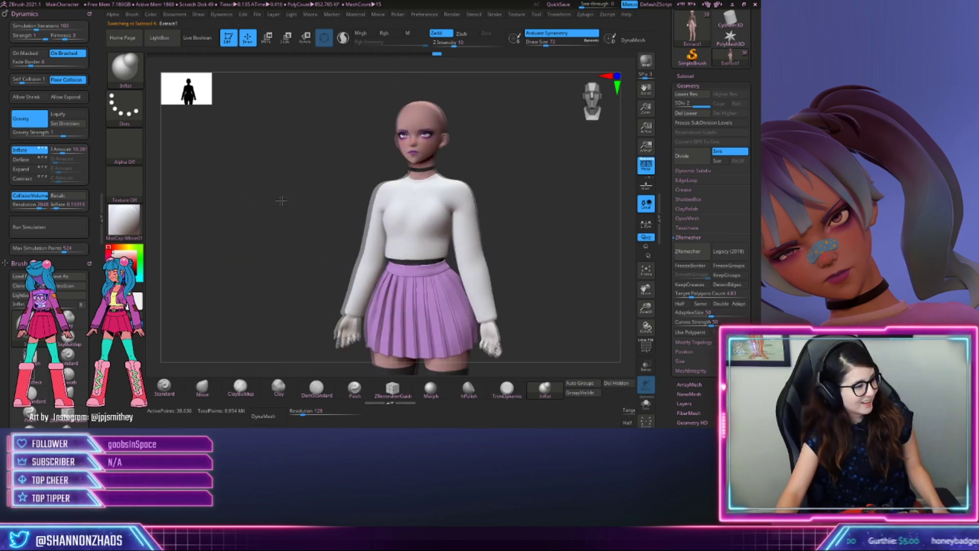
click(20, 150)
click(56, 226)
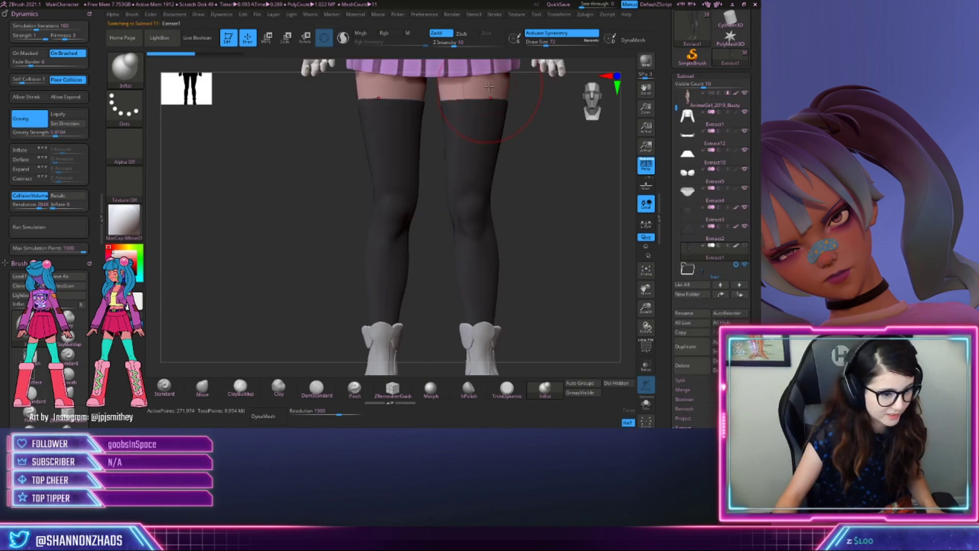
Mask the legs and create a new stockings mesh from them
click(745, 93)
alt+drag(553, 289, 541, 255)
ctrl+drag(368, 133, 533, 309)
mouse_move(531, 224)
alt+mouse_down()
mouse_move(536, 270)
mouse_move(517, 229)
alt+mouse_up()
mouse_move(380, 262)
ctrl+mouse_down()
mouse_move(328, 245)
mouse_move(336, 316)
ctrl+mouse_up()
mouse_move(510, 306)
shift+mouse_down()
mouse_move(382, 305)
mouse_move(389, 293)
shift+mouse_up()
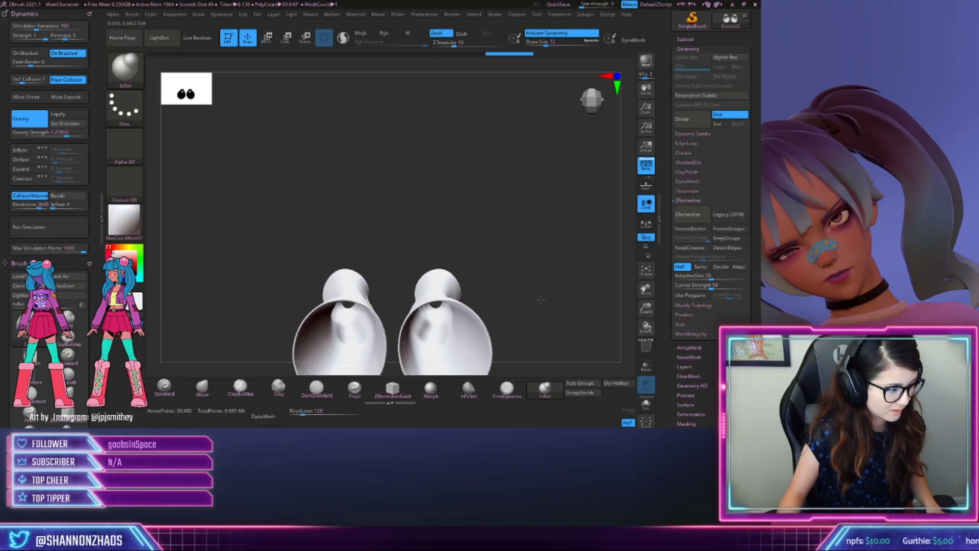
Turn on the wireframe for the stockings, isolate a polygroup and regroup the visible pieces with Auto Groups
drag(541, 299, 546, 237)
click(646, 347)
alt+drag(513, 176, 605, 416)
alt+drag(597, 122, 594, 316)
ctrl+shift+click(535, 213)
drag(599, 153, 556, 148)
shift+drag(574, 233, 566, 245)
alt+drag(566, 327, 540, 276)
ctrl+shift+click(462, 263)
click(579, 383)
Isolate the needed polygroups of the two stockings and delete the hidden geometry
ctrl+shift+click(461, 210)
ctrl+shift+click(482, 213)
alt+drag(503, 210, 505, 265)
ctrl+shift+click(449, 186)
ctrl+shift+click(449, 186)
alt+drag(380, 183, 536, 240)
ctrl+shift+click(421, 230)
drag(587, 265, 513, 263)
alt+drag(566, 285, 551, 245)
mouse_move(556, 255)
ctrl+shift+mouse_down()
mouse_move(577, 278)
mouse_move(553, 234)
mouse_move(566, 286)
ctrl+shift+mouse_up()
click(616, 383)
Bring the other clothing back into view and enable Dynamic Subdivision on the stockings
click(685, 39)
click(647, 404)
drag(709, 352, 714, 408)
click(688, 272)
click(693, 191)
click(692, 200)
Give the stockings a dynamic thickness of about 0.008
drag(594, 208, 586, 306)
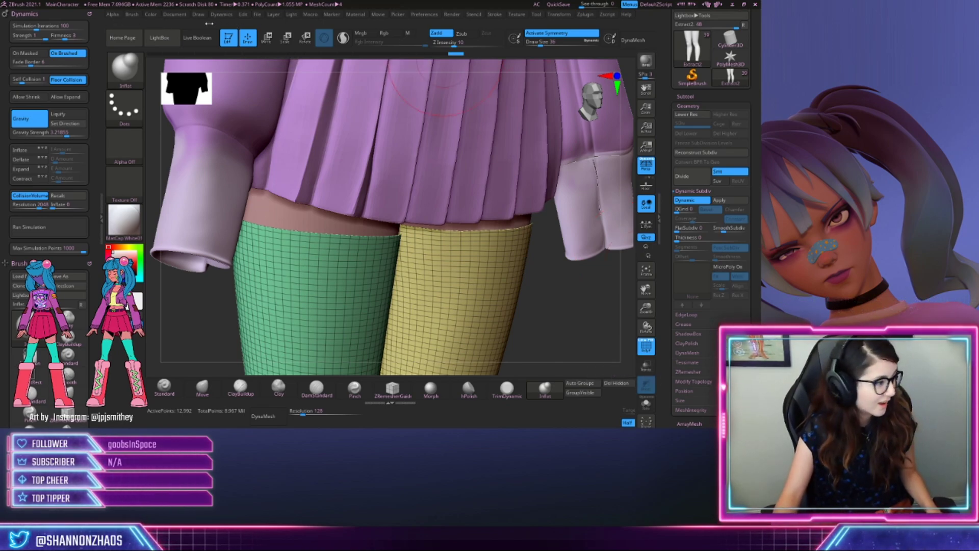
scroll(758, 241, down, 2)
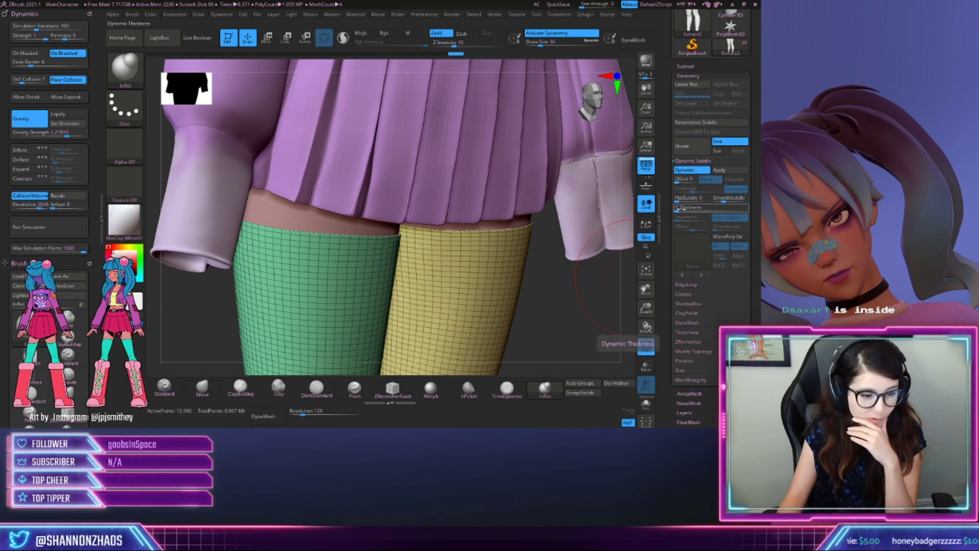
drag(684, 208, 686, 208)
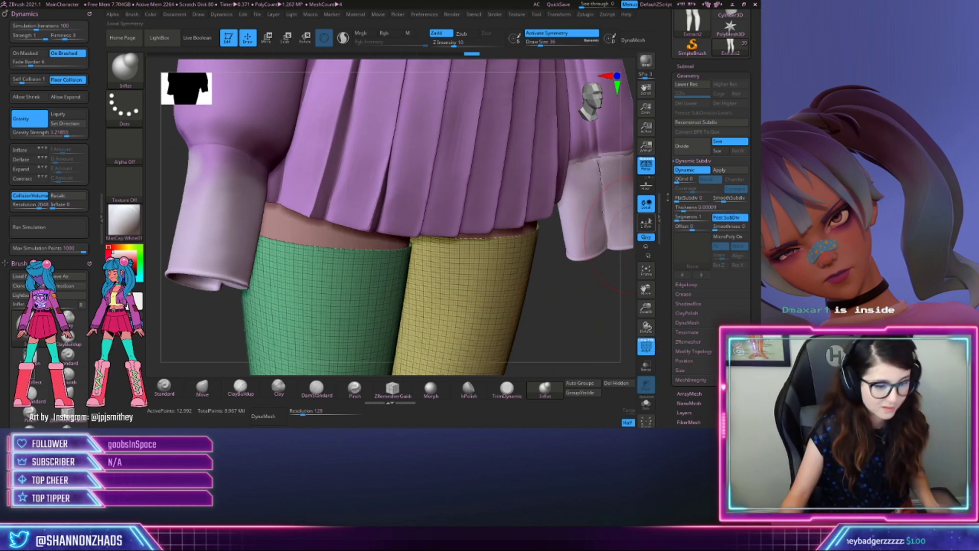
Set the stockings' dynamic thickness to about 0.0016 with 2 segments and run the cloth simulation on them
drag(690, 210, 697, 210)
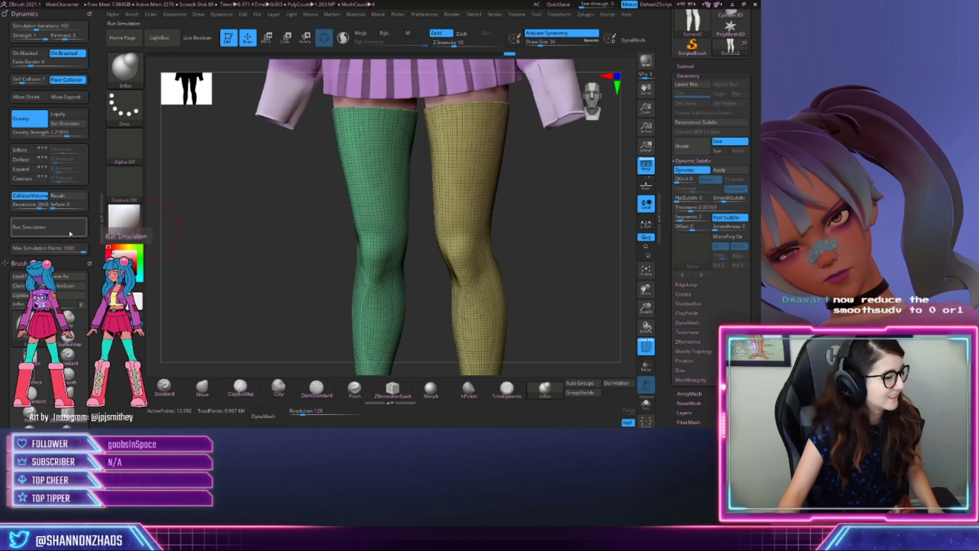
click(62, 227)
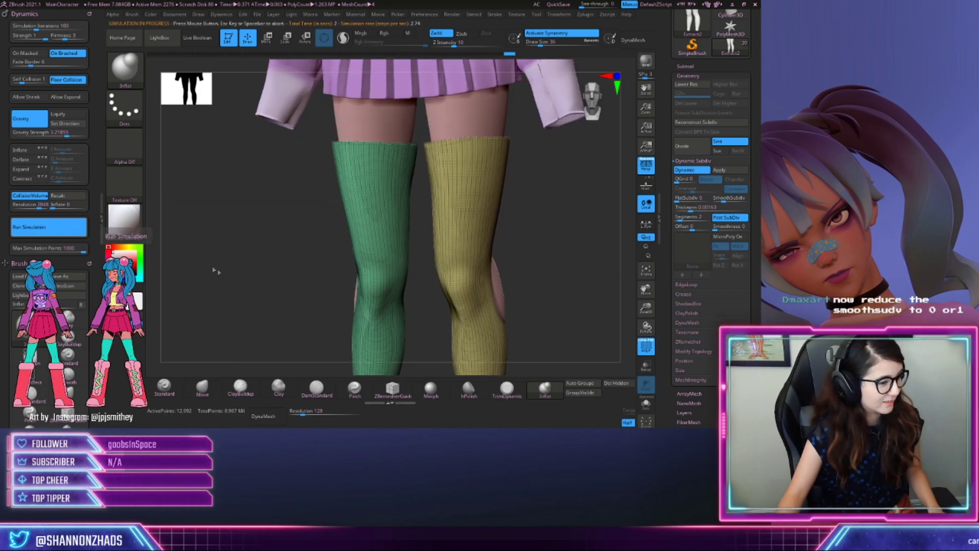
alt+drag(204, 255, 287, 272)
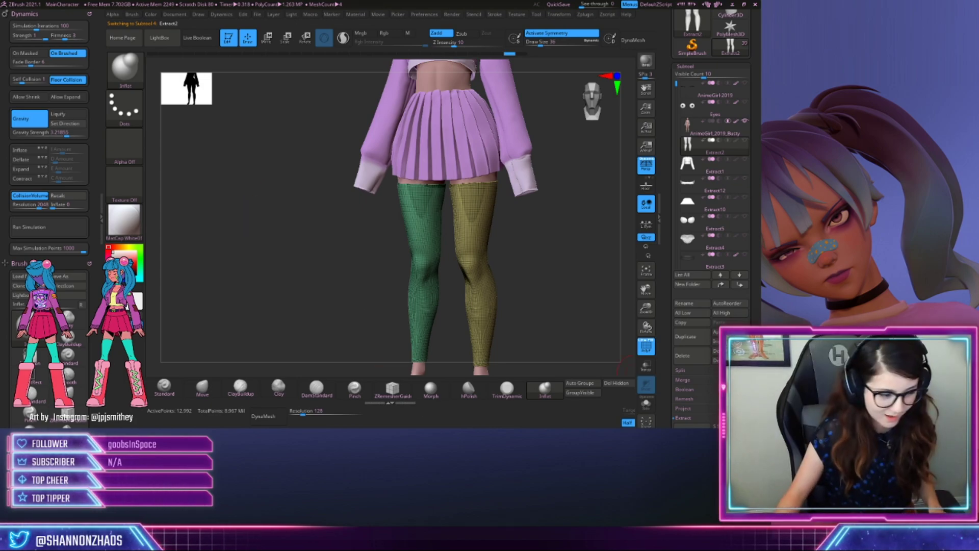
Lower the stockings' smooth subdivision level and rerun their cloth simulation
scroll(712, 204, down, 10)
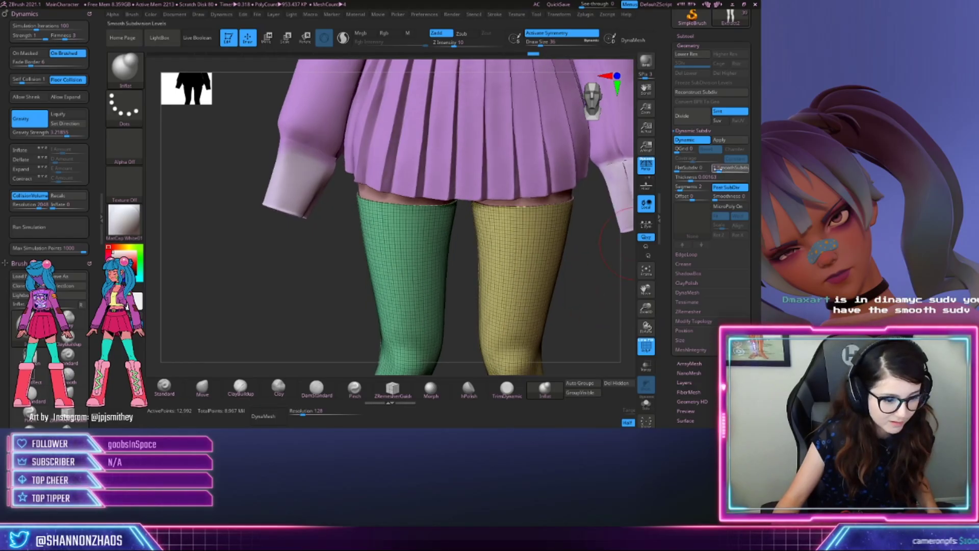
drag(620, 250, 585, 274)
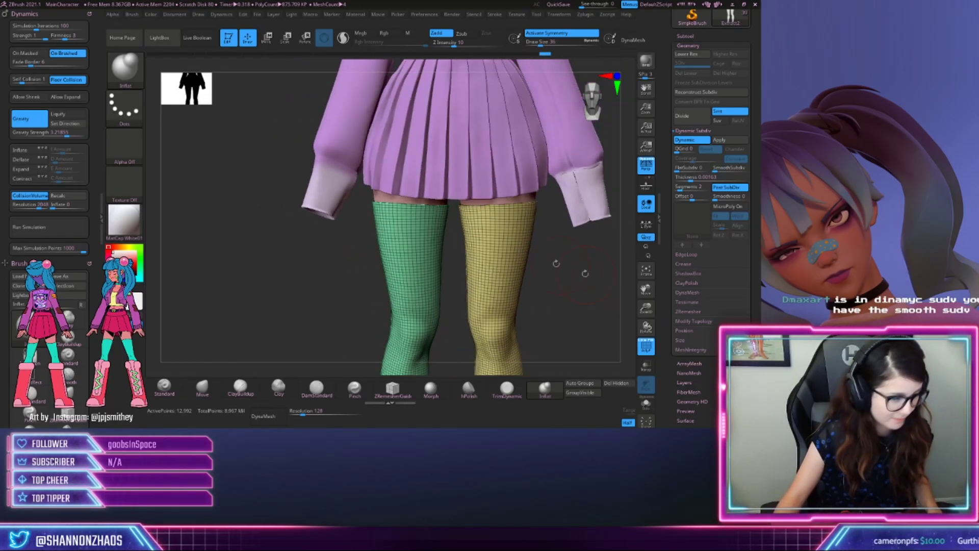
click(50, 227)
click(52, 227)
alt+drag(236, 310, 210, 238)
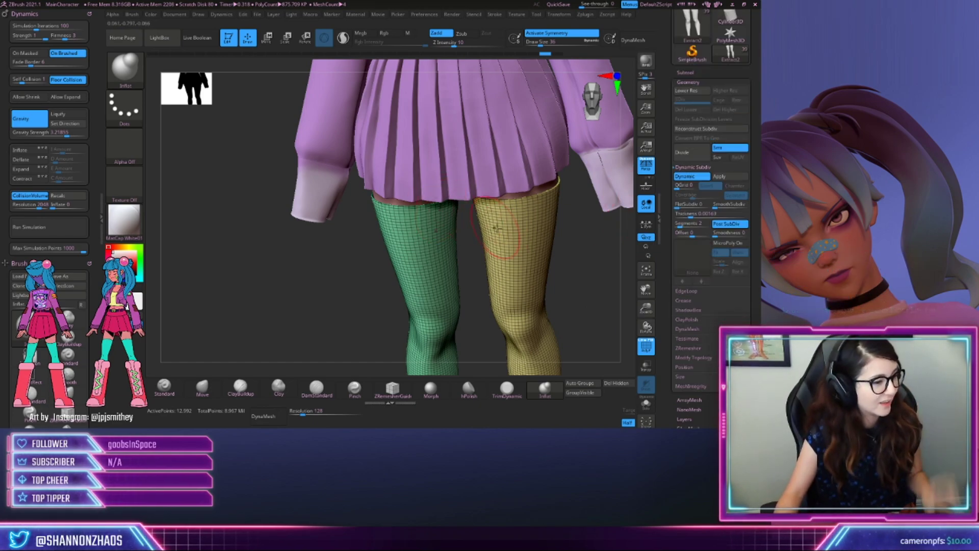
Recalculate the collision volume for the stockings and test the cloth simulation again
shift+drag(595, 240, 529, 198)
alt+drag(566, 225, 572, 323)
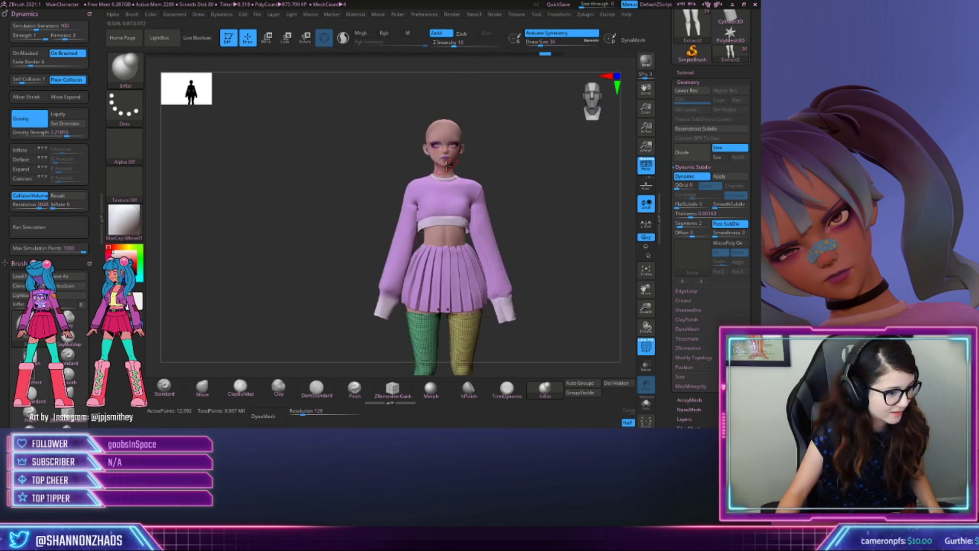
alt+click(447, 166)
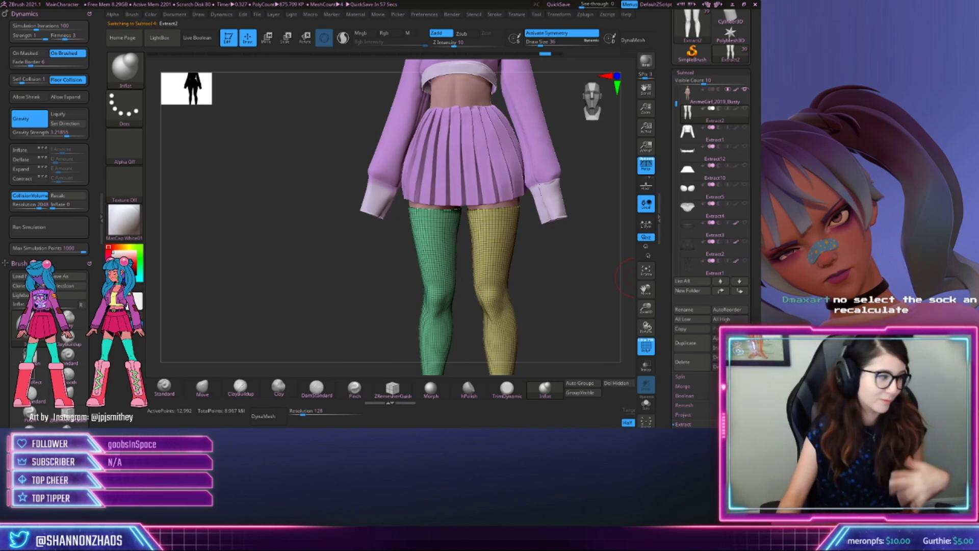
click(77, 197)
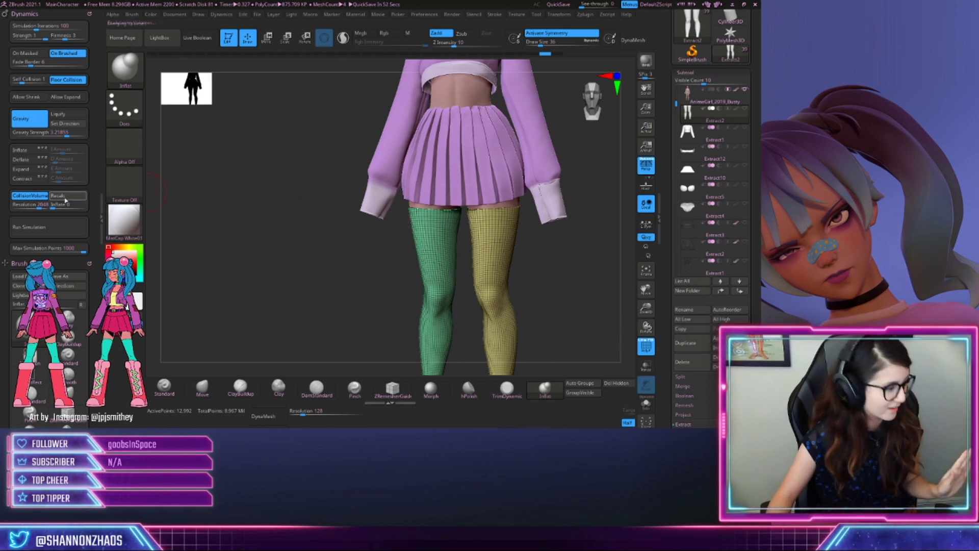
click(31, 227)
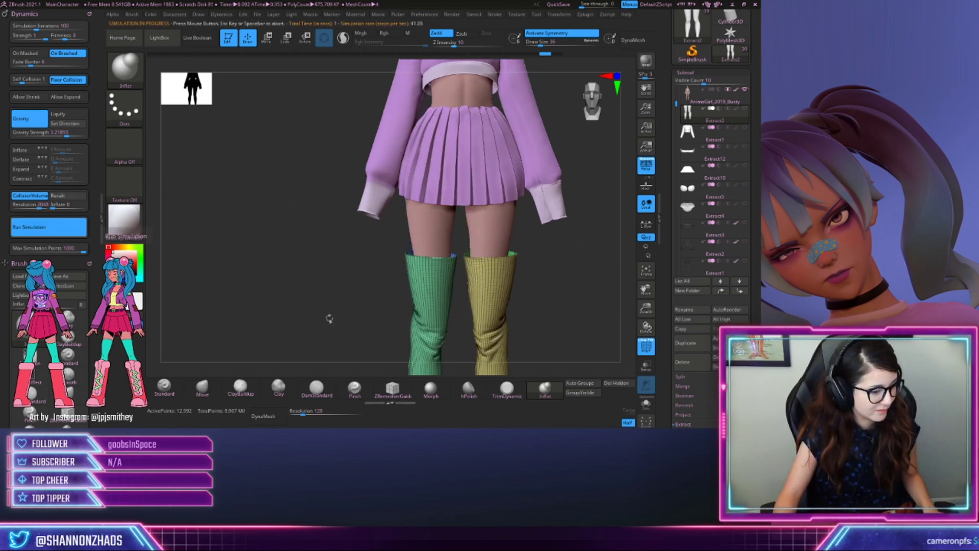
drag(337, 313, 370, 242)
mouse_move(334, 273)
mouse_down()
mouse_move(294, 274)
mouse_move(332, 278)
mouse_up()
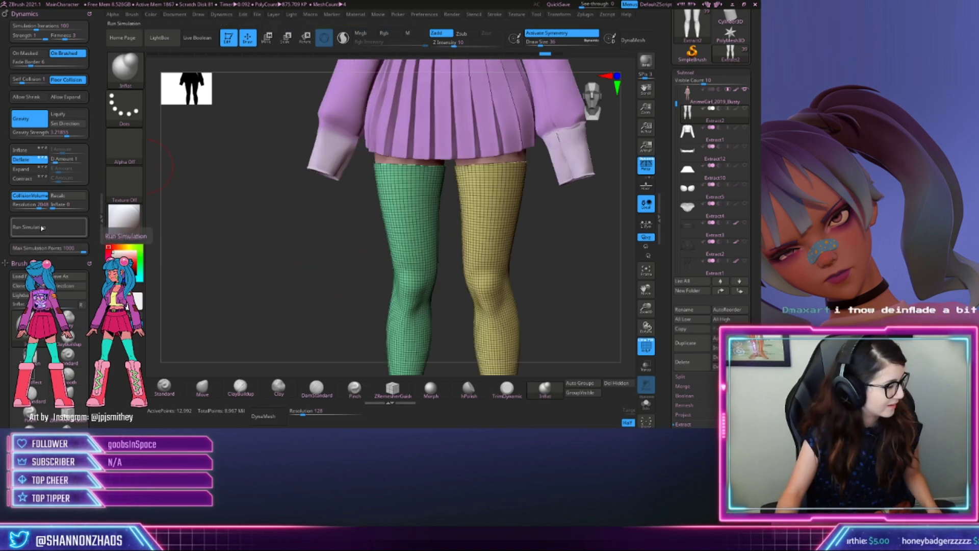
Try simulating the stockings with Deflate at 1, reduce the cloth strength to about 0.1, and undo the repeated simulation
click(42, 228)
drag(317, 247, 275, 247)
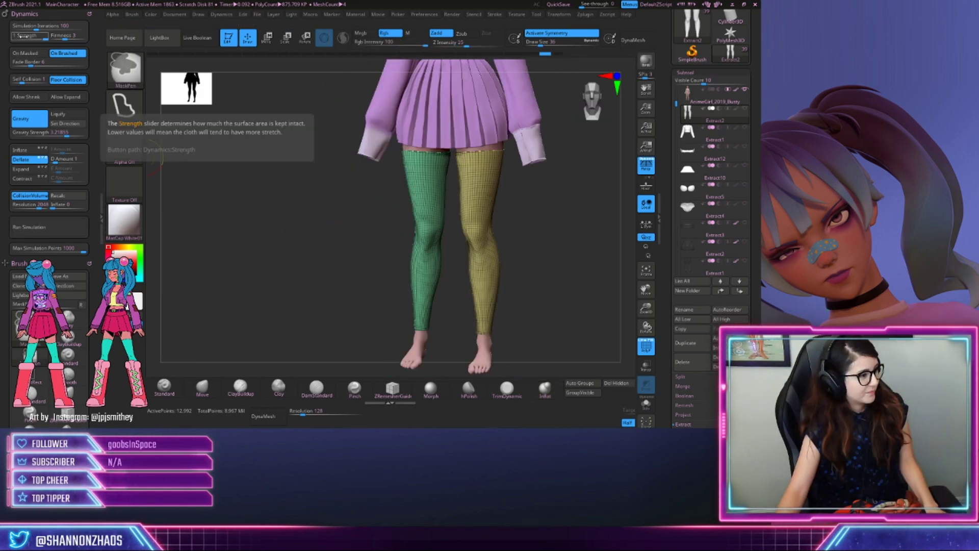
click(39, 37)
drag(38, 36, 3, 37)
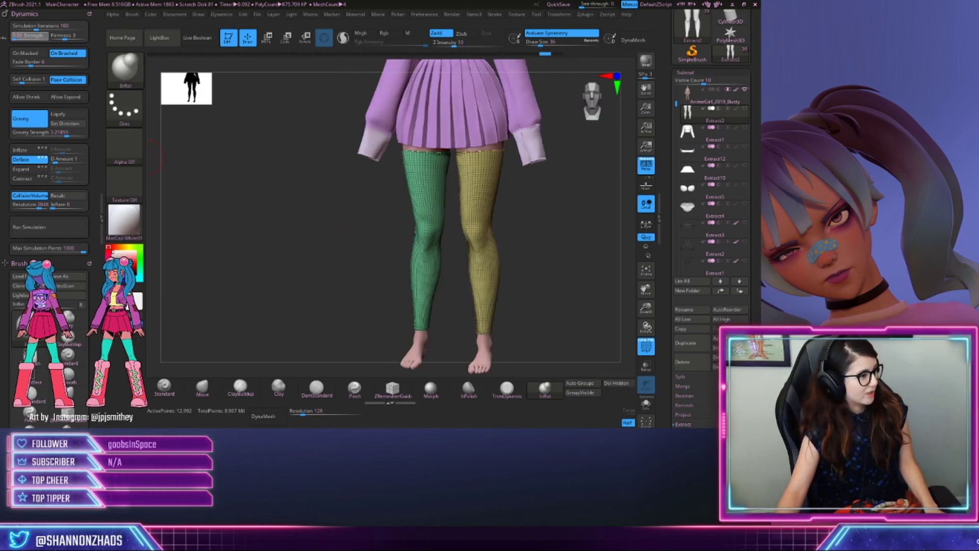
click(46, 227)
mouse_move(346, 250)
mouse_down()
mouse_move(296, 263)
mouse_move(332, 241)
mouse_move(335, 261)
mouse_up()
key(ctrl+z)
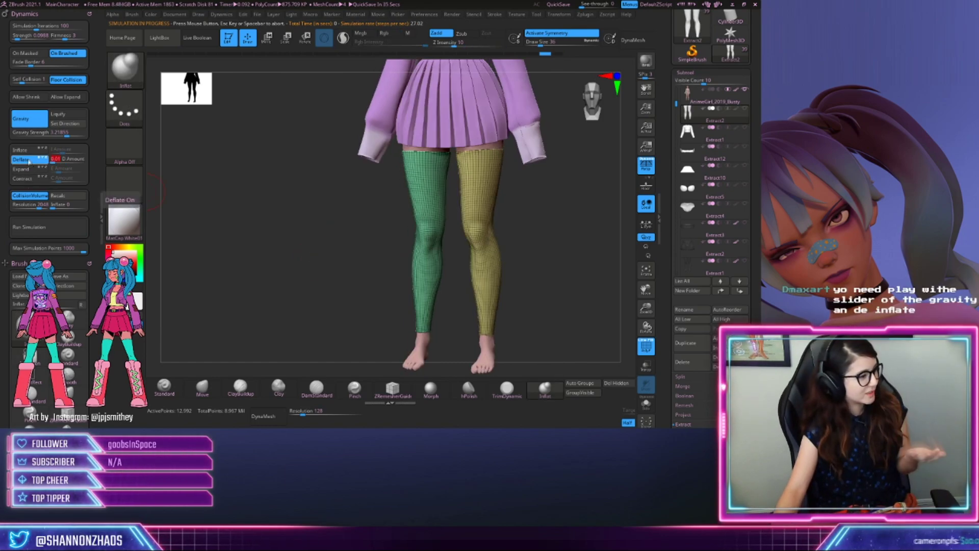
Try simulating the stockings with Contract at 1 instead of Deflate
click(22, 178)
click(46, 233)
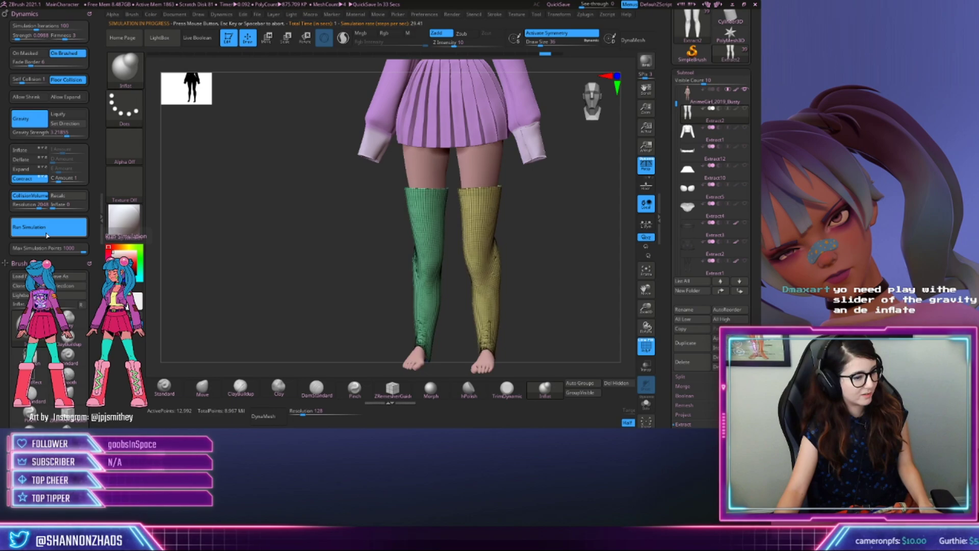
mouse_move(308, 236)
mouse_down()
mouse_move(344, 259)
mouse_move(331, 260)
mouse_up()
Try the stocking simulation with Gravity Strength at 0 and Contract at about 5.04
drag(56, 138, 62, 135)
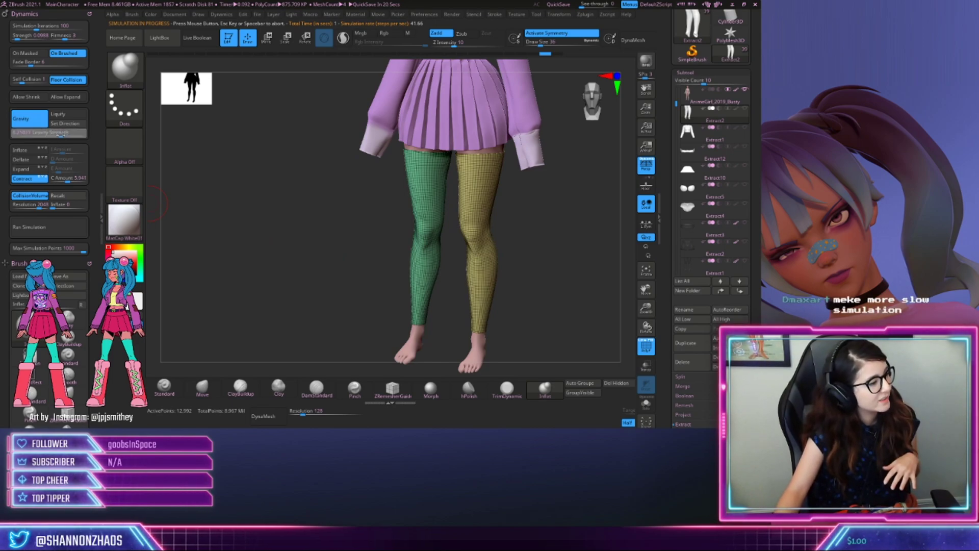
click(43, 226)
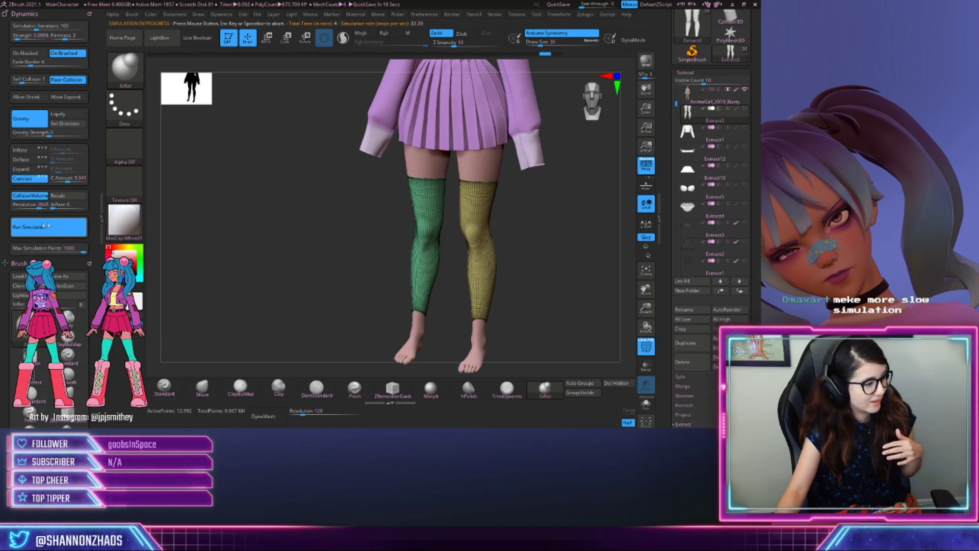
drag(375, 234, 346, 234)
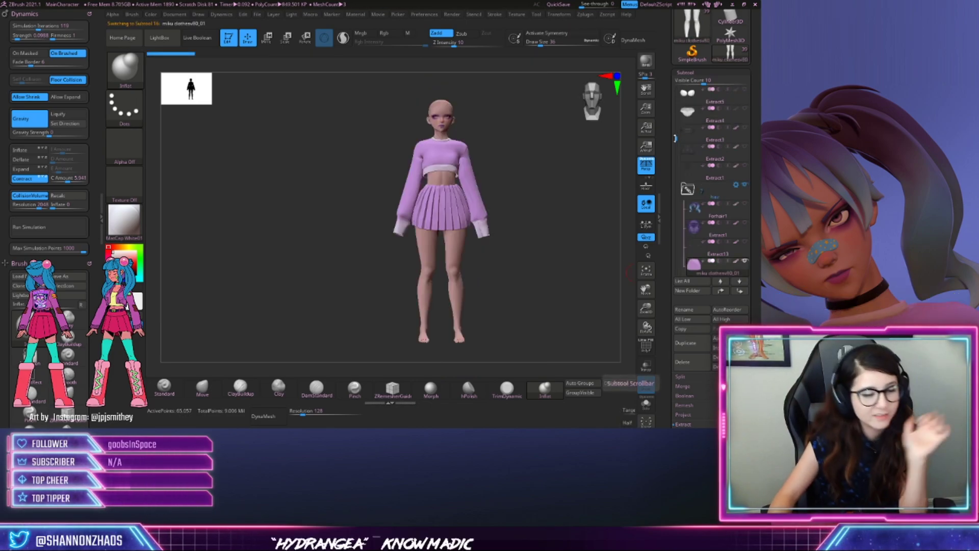
Select the pleated skirt with the sweater hidden, recalculate its collision volume and run the cloth simulation
drag(676, 138, 674, 87)
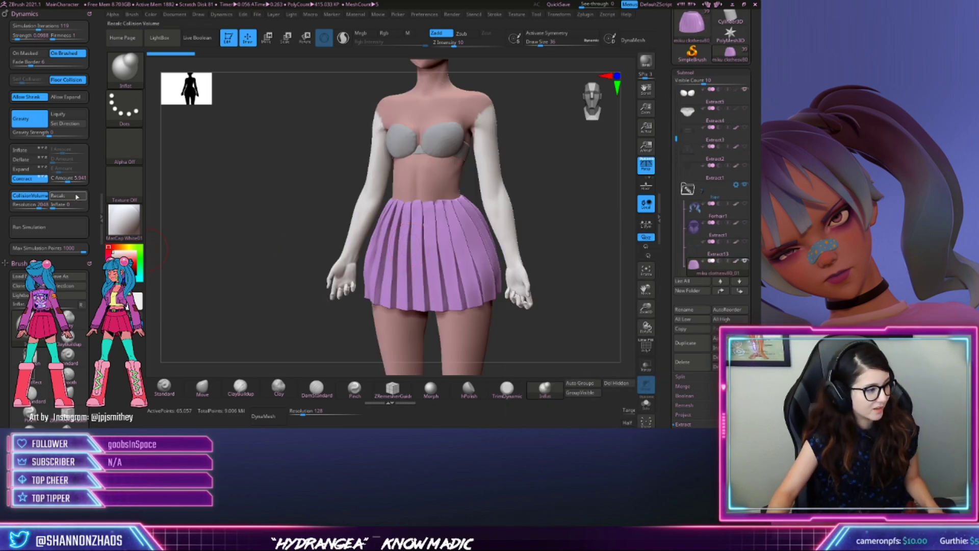
click(62, 228)
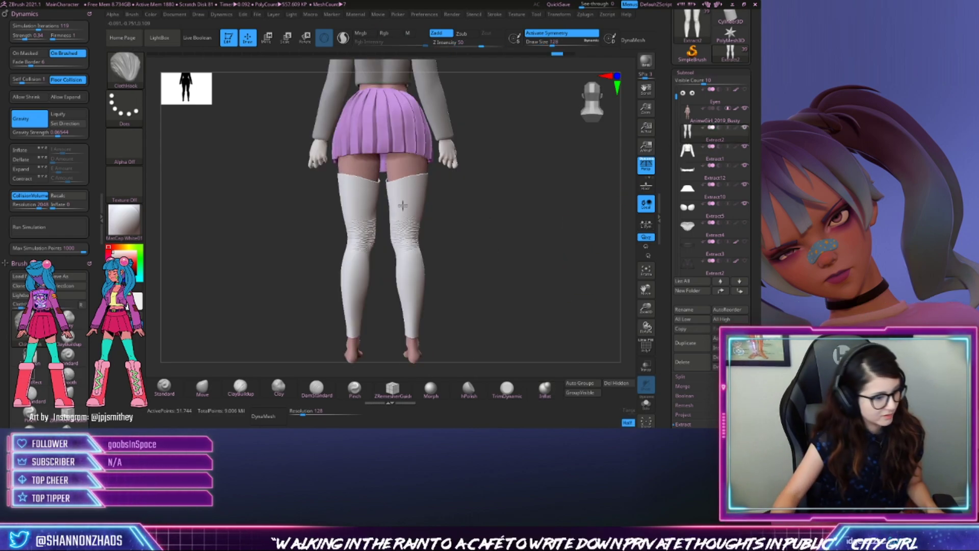
Try wrinkling the stockings behind the knees with the ClothHook brush and undo the strokes
drag(499, 234, 530, 270)
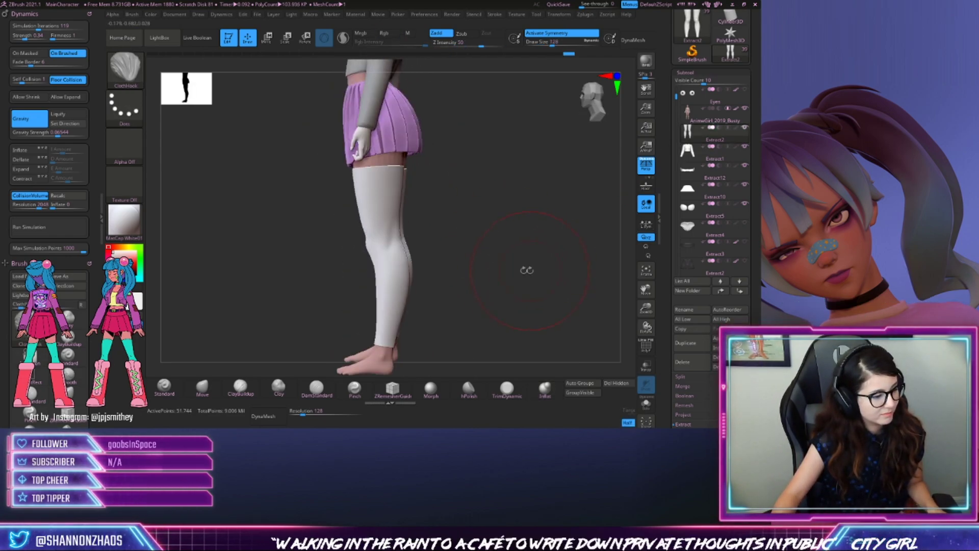
key(ctrl+z)
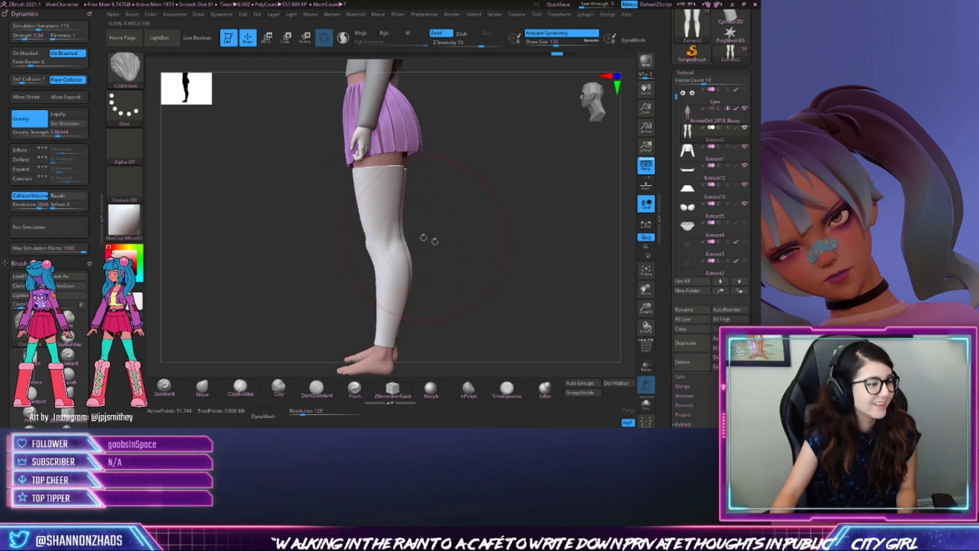
mouse_move(496, 238)
mouse_down()
mouse_move(363, 225)
mouse_move(364, 245)
mouse_up()
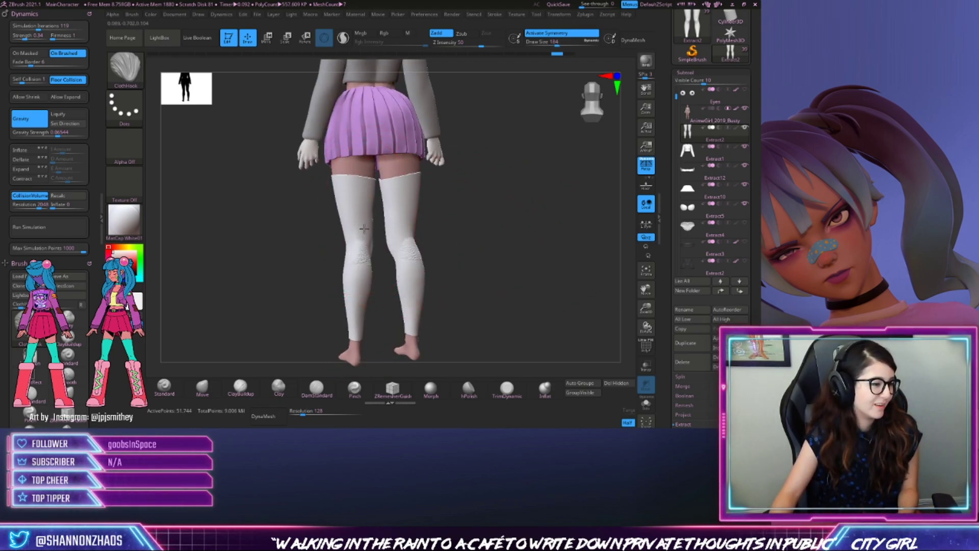
key(ctrl+z)
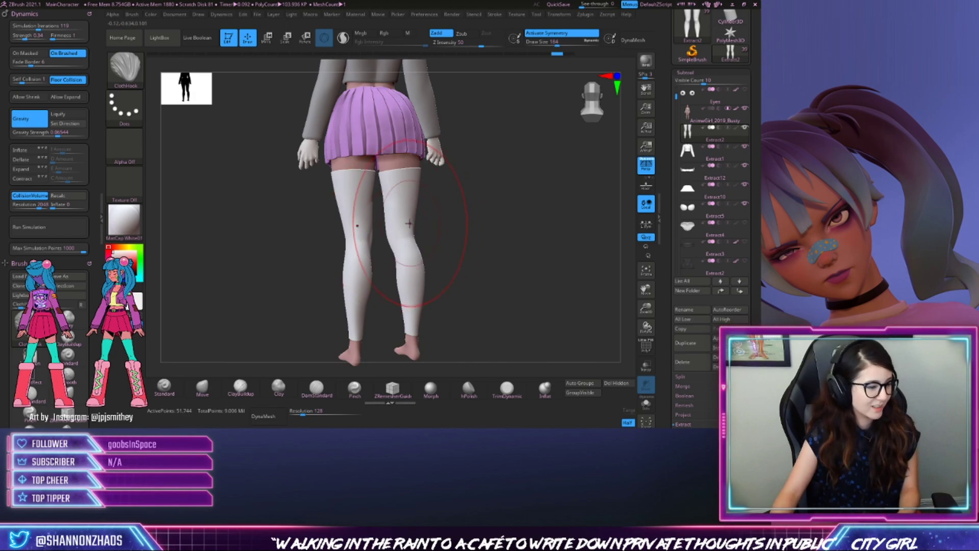
Reduce the ClothHook brush size and try a short stroke on the back of the stocking above the knee
key(bracketleft)
key(bracketleft)
key(bracketleft)
key(bracketleft)
key(bracketleft)
drag(402, 222, 401, 228)
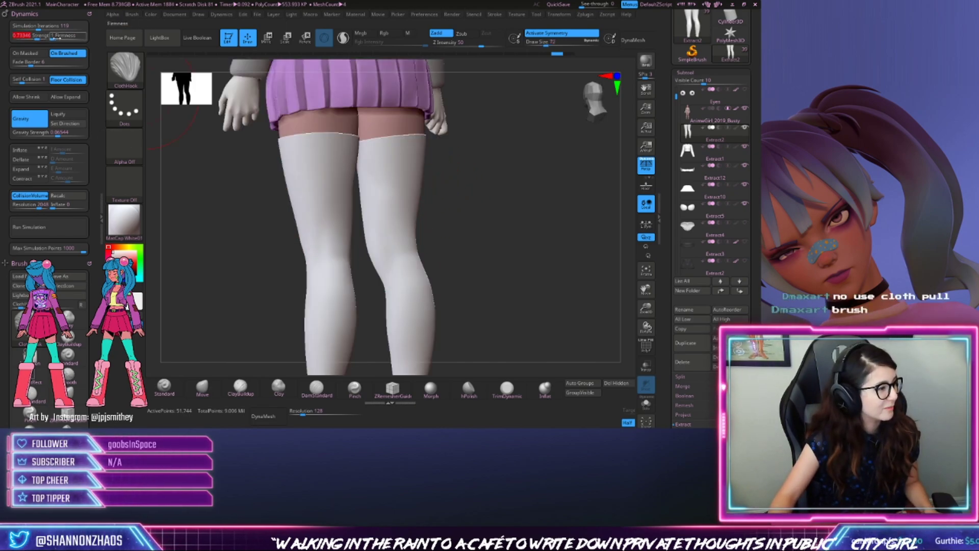
Raise the cloth strength to about 0.73 and test ClothHook strokes on the stockings' thighs and front knees
drag(397, 209, 399, 219)
drag(462, 241, 518, 245)
key(ctrl+z)
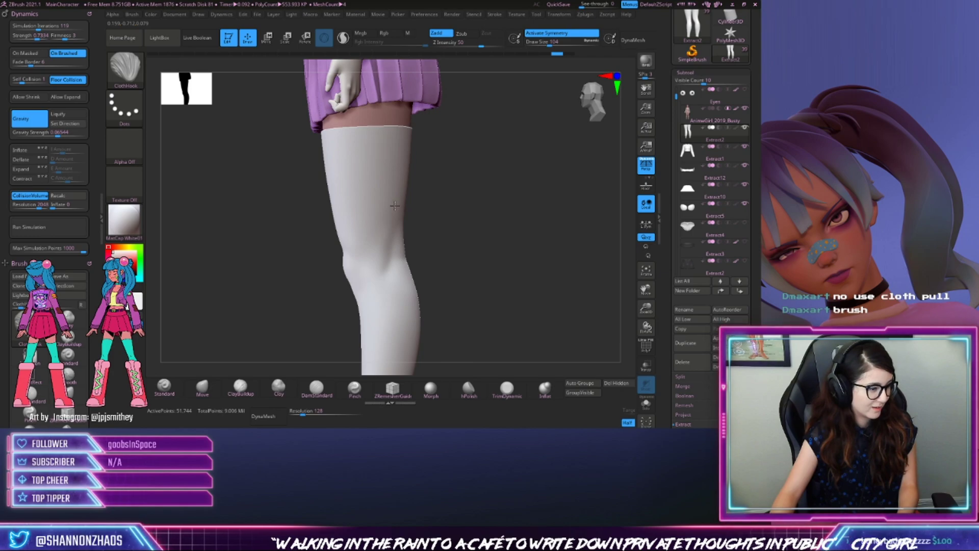
mouse_move(461, 244)
mouse_down()
mouse_move(534, 270)
mouse_move(503, 265)
mouse_up()
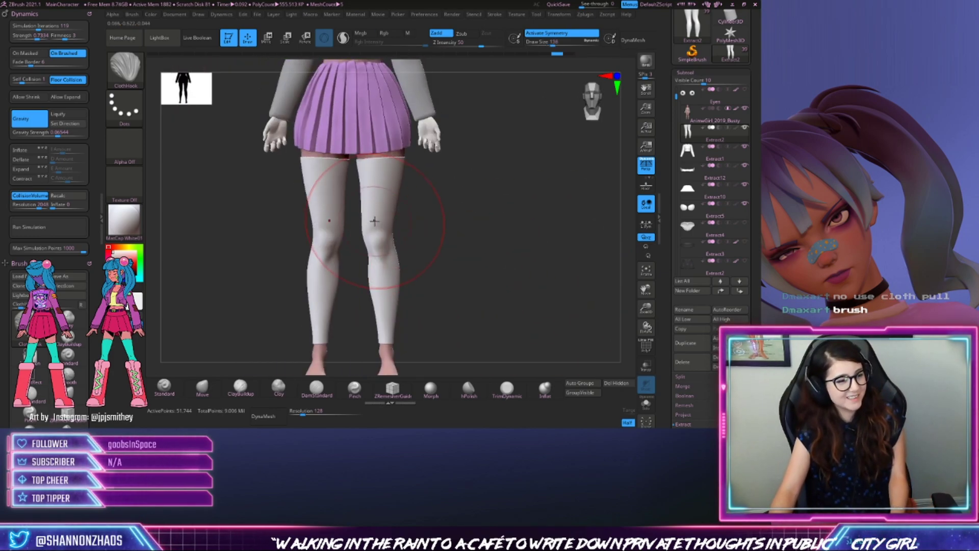
mouse_move(377, 229)
mouse_down()
mouse_move(377, 205)
mouse_move(389, 245)
mouse_move(375, 245)
mouse_up()
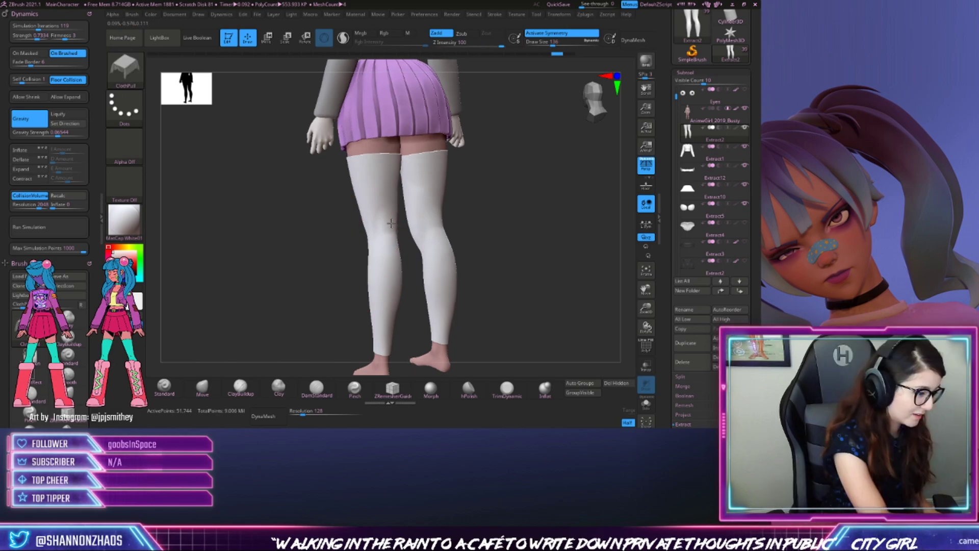
Try the ClothPull brush behind the stocking knees and undo the resulting folds
mouse_move(389, 241)
mouse_down()
mouse_move(391, 225)
mouse_move(392, 249)
mouse_move(392, 235)
mouse_up()
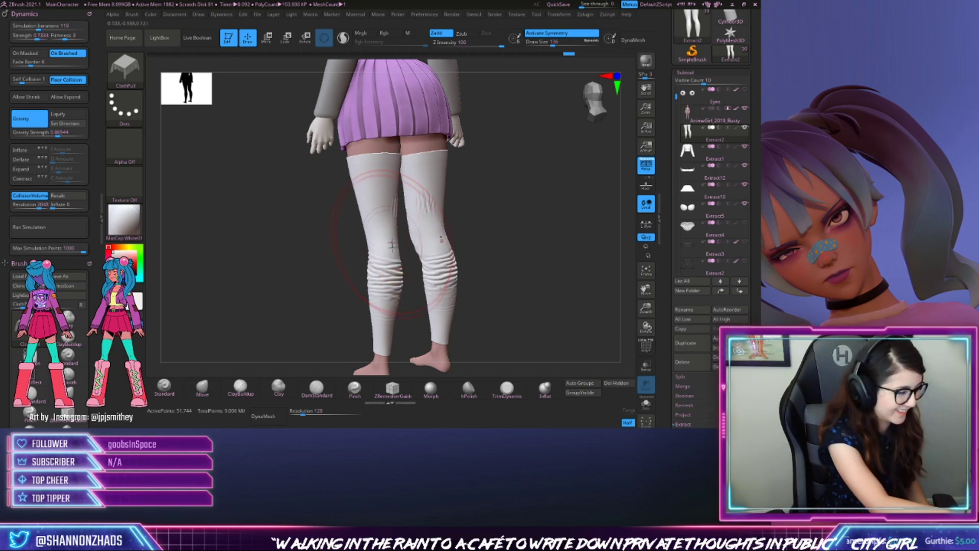
key(ctrl+z)
drag(480, 229, 521, 219)
key(ctrl+z)
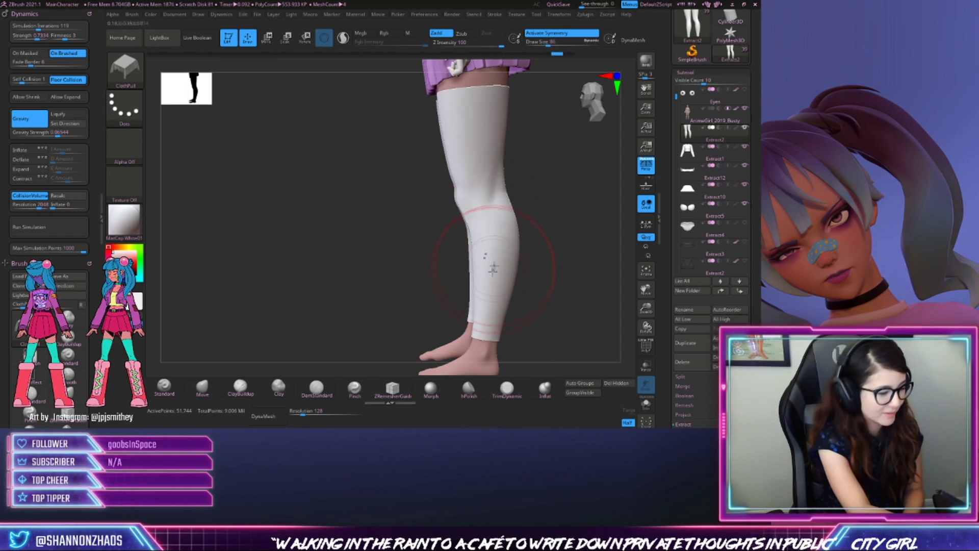
Try ClothPull strokes up the calf of the stocking from the side with a smaller brush
drag(489, 271, 501, 229)
mouse_move(515, 285)
mouse_down()
mouse_move(534, 295)
mouse_move(536, 319)
mouse_move(507, 301)
mouse_up()
key(shift)
drag(487, 265, 498, 225)
drag(543, 316, 559, 306)
shift+drag(517, 273, 540, 252)
ctrl+right_drag(540, 252, 534, 226)
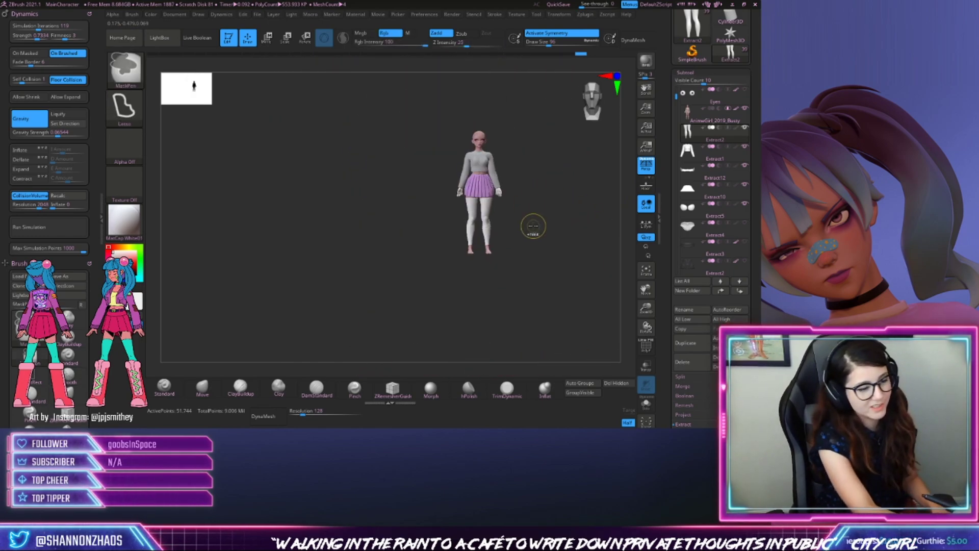
mouse_move(525, 295)
alt+mouse_down()
mouse_move(528, 322)
mouse_move(500, 324)
alt+mouse_up()
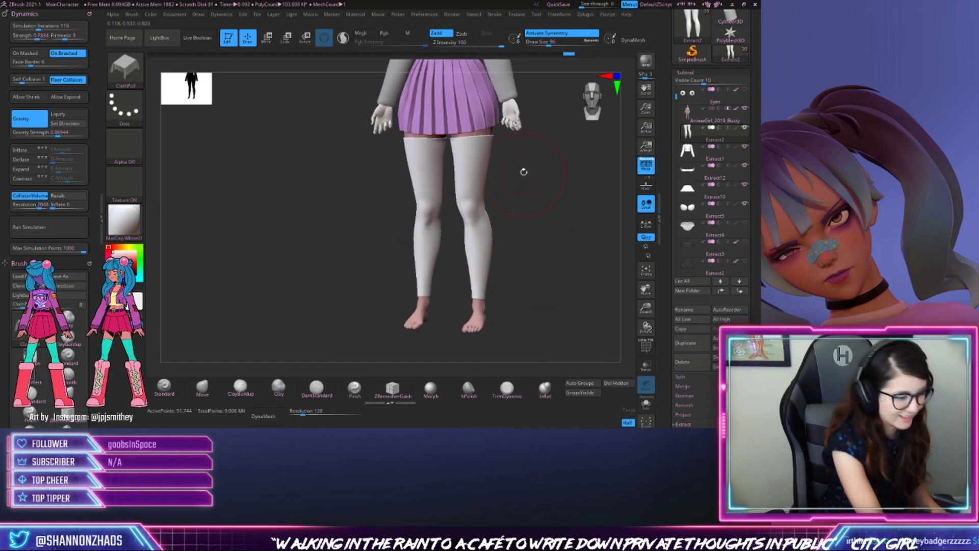
Try pulling the stockings down from the front of the knees with ClothPull and undo the strokes
drag(523, 185, 510, 183)
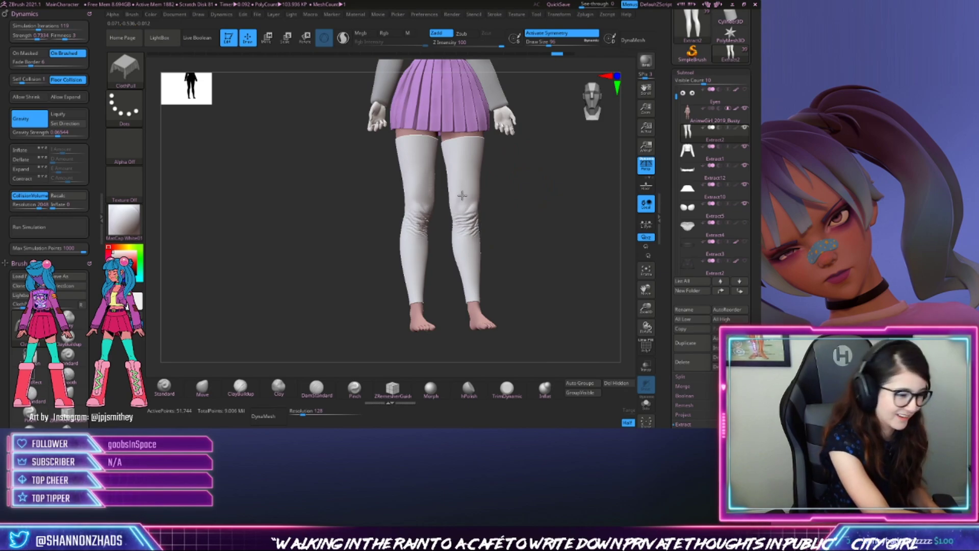
drag(463, 200, 469, 274)
key(ctrl+z)
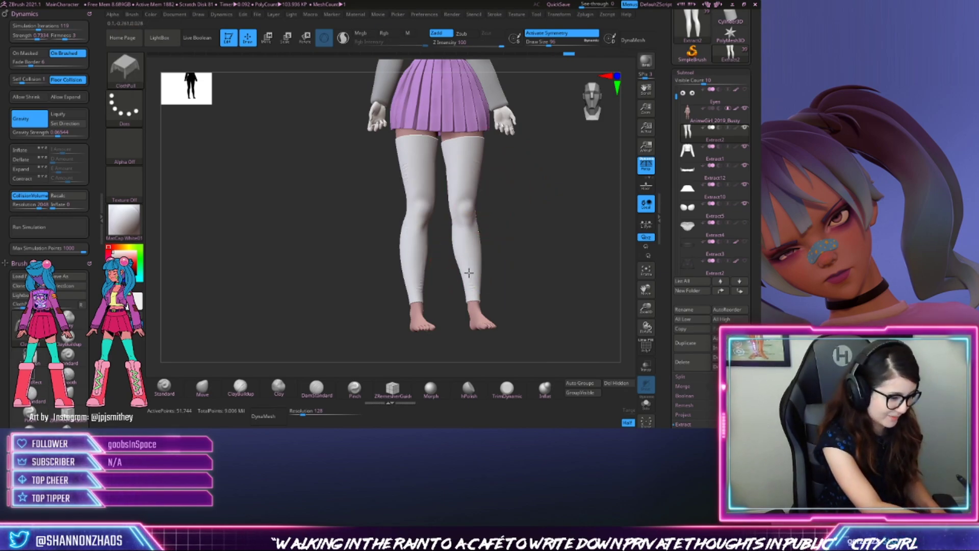
drag(528, 240, 482, 235)
key(ctrl+z)
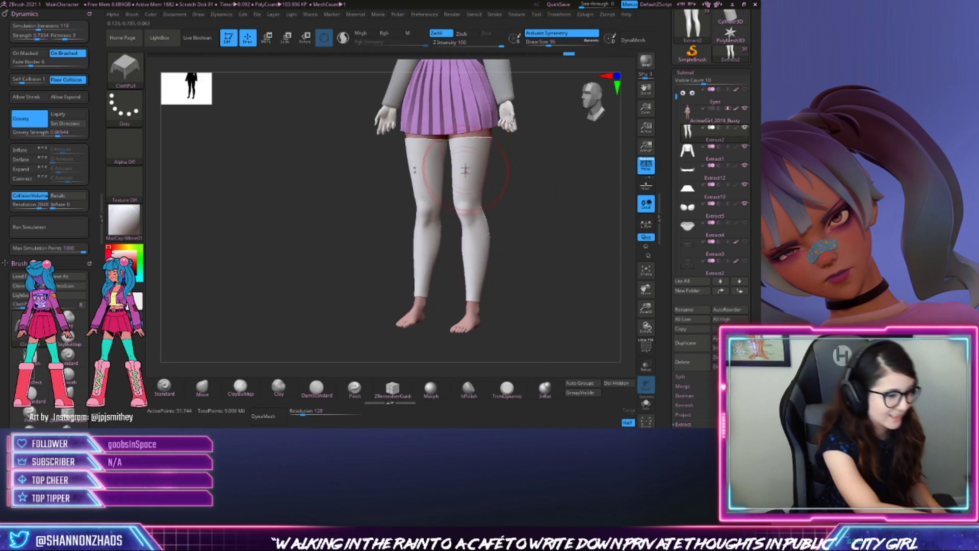
Try ClothPull strokes on the thighs and lower calves of the dense stockings from the front and side
mouse_move(466, 170)
right_down()
mouse_move(469, 140)
mouse_move(482, 177)
right_up()
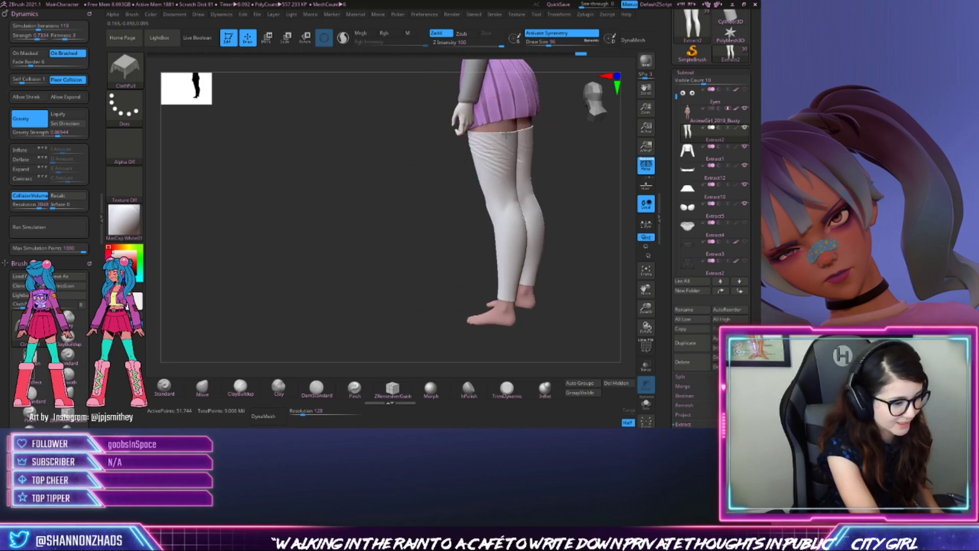
right_drag(505, 135, 503, 145)
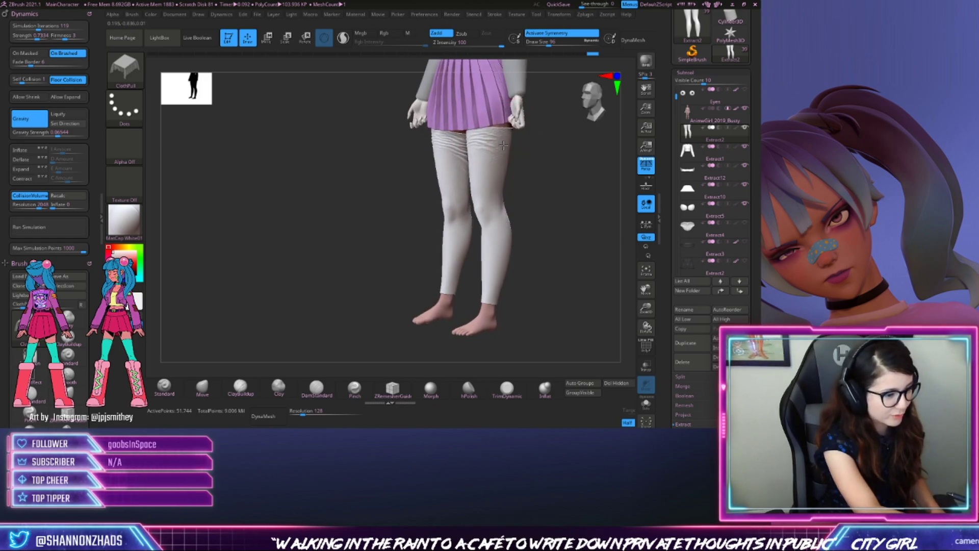
right_drag(528, 189, 541, 185)
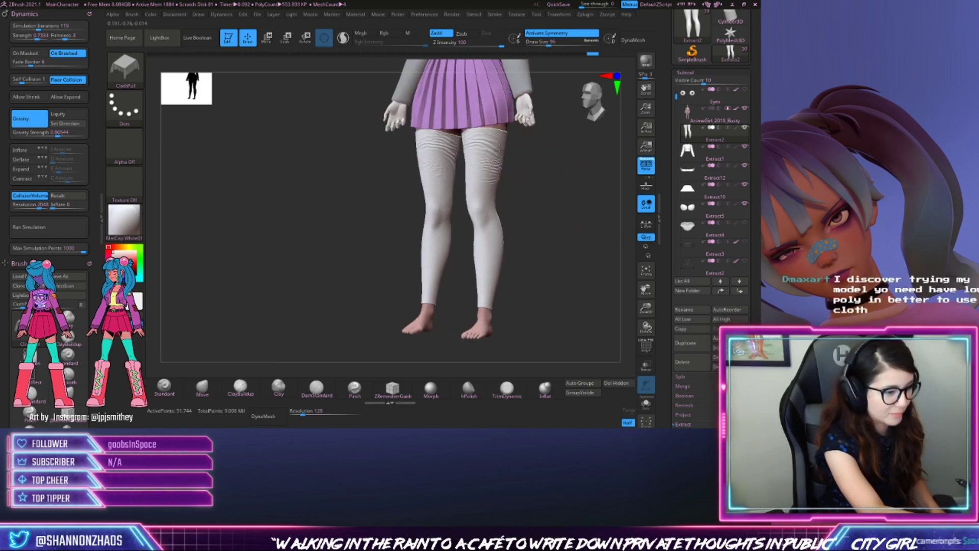
drag(482, 144, 499, 139)
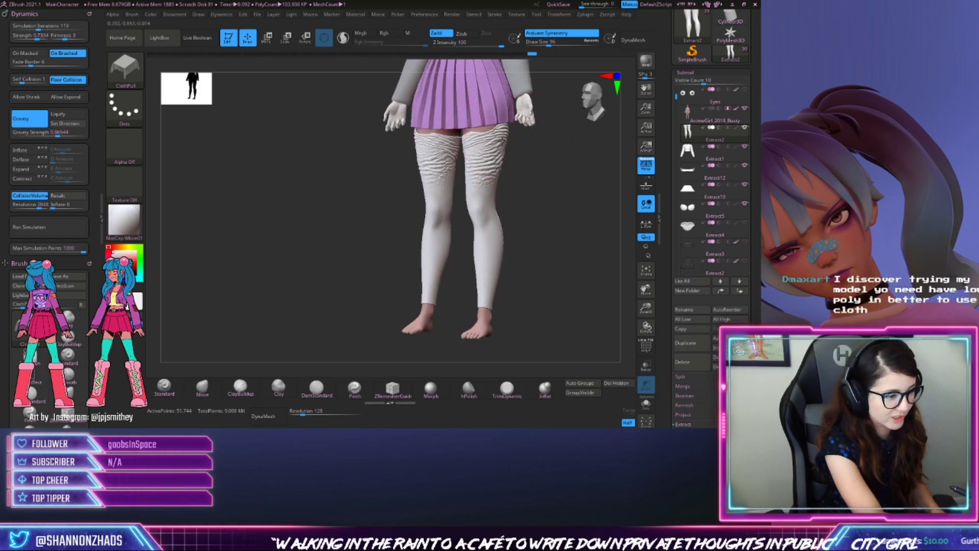
right_drag(508, 163, 526, 168)
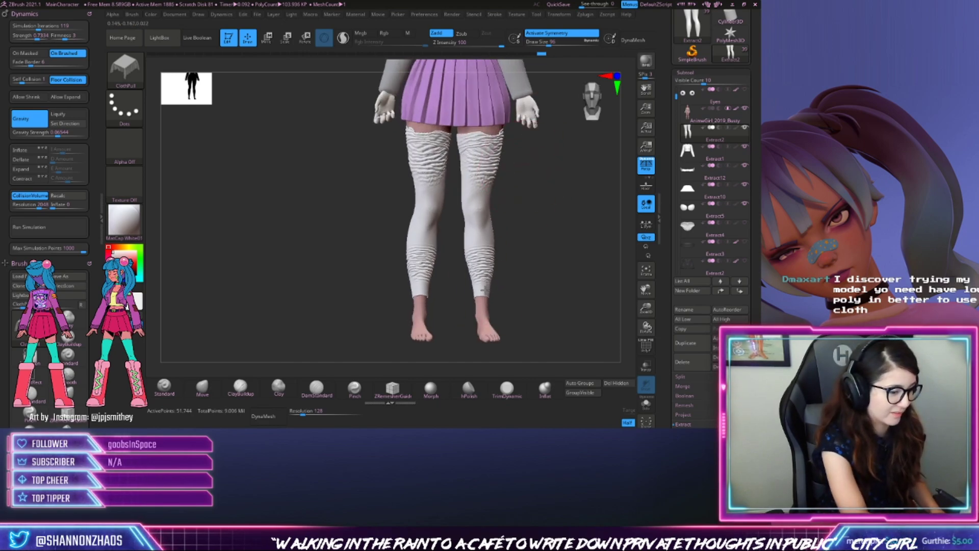
right_drag(525, 212, 545, 225)
right_drag(494, 314, 544, 209)
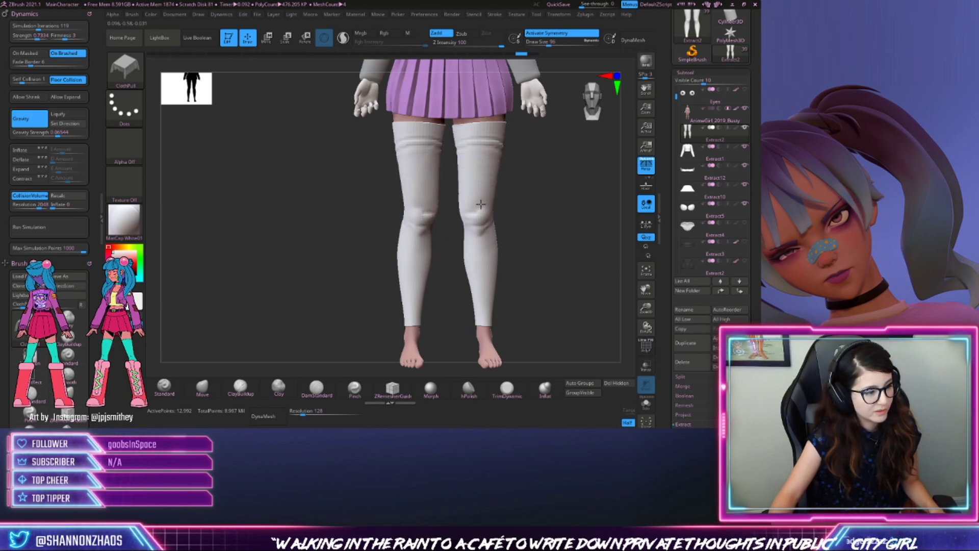
Try ClothPull strokes around the thighs and knees of the lower-poly stockings from the front and side
drag(483, 203, 485, 219)
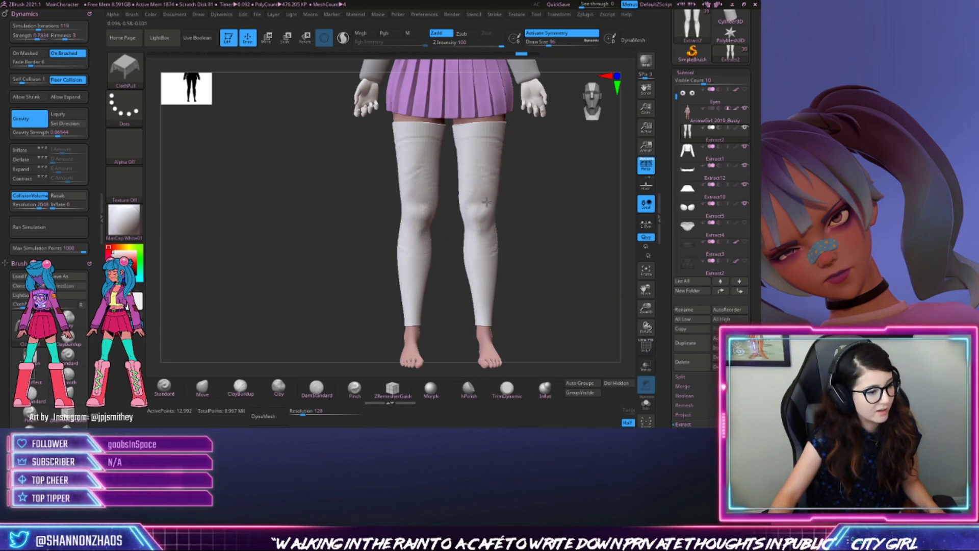
drag(572, 235, 475, 231)
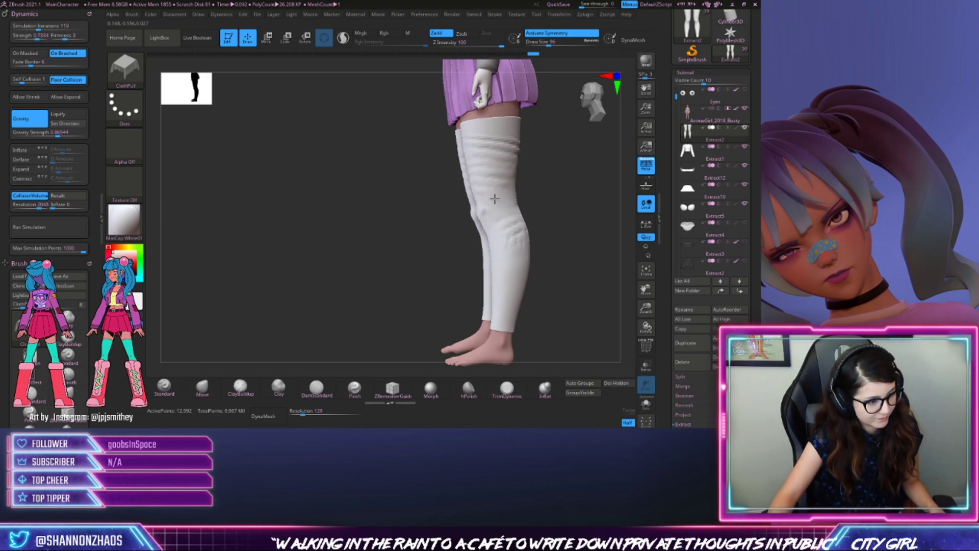
drag(497, 208, 496, 203)
drag(546, 224, 598, 242)
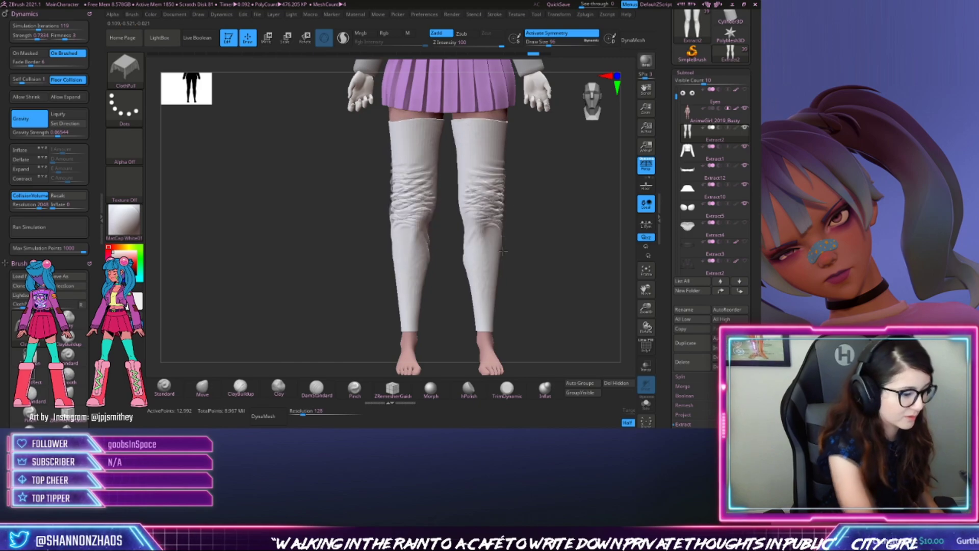
mouse_move(577, 255)
mouse_down()
mouse_move(493, 283)
mouse_move(513, 288)
mouse_move(516, 255)
mouse_move(520, 284)
mouse_move(553, 273)
mouse_move(573, 312)
mouse_move(563, 287)
mouse_up()
Select the pleated skirt, undo a first ClothPull test, and try strokes on its front with draw size 128
alt+click(479, 176)
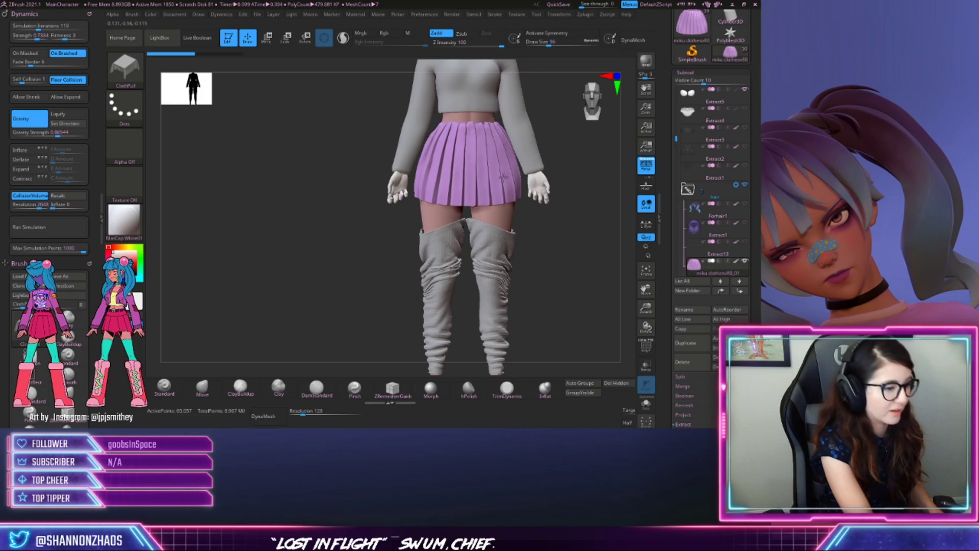
drag(502, 179, 503, 177)
mouse_move(540, 223)
alt+mouse_down()
mouse_move(567, 288)
mouse_move(554, 294)
alt+mouse_up()
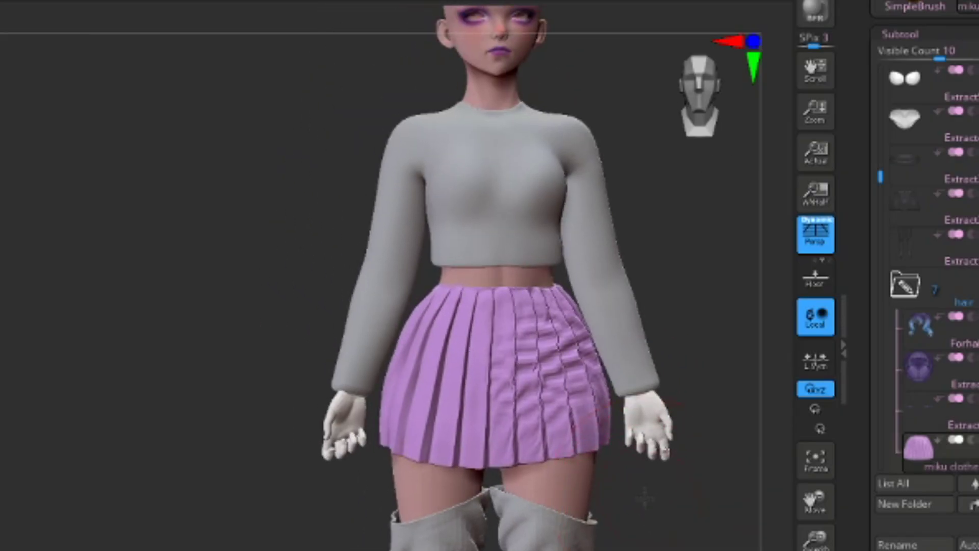
key(ctrl+z)
mouse_move(589, 410)
mouse_down()
mouse_move(591, 394)
mouse_move(618, 448)
mouse_move(591, 436)
mouse_up()
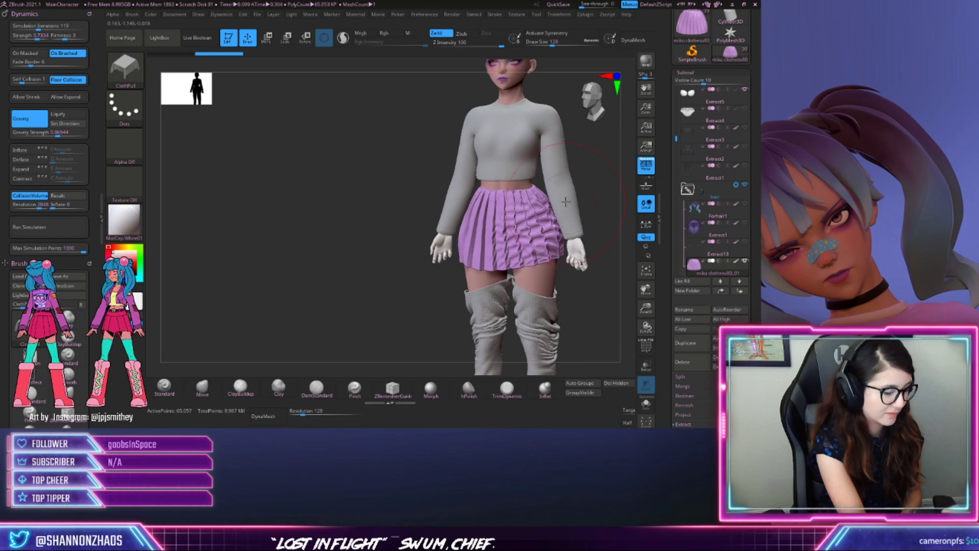
drag(598, 214, 618, 209)
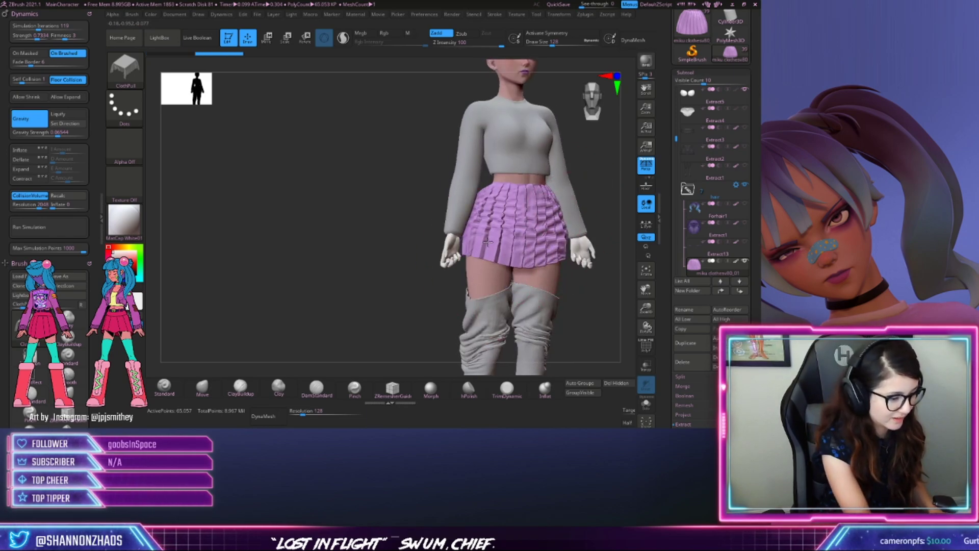
Try more ClothPull strokes along the skirt's hem and sides and undo a stroke
right_drag(502, 235, 495, 274)
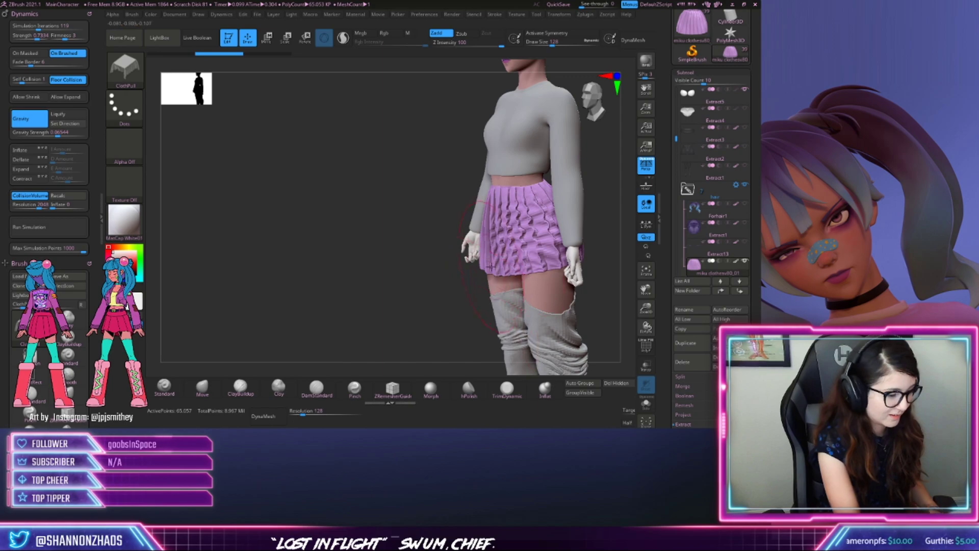
drag(493, 282, 491, 284)
mouse_move(442, 321)
mouse_down()
mouse_move(487, 324)
mouse_move(472, 327)
mouse_move(482, 334)
mouse_up()
key(ctrl+z)
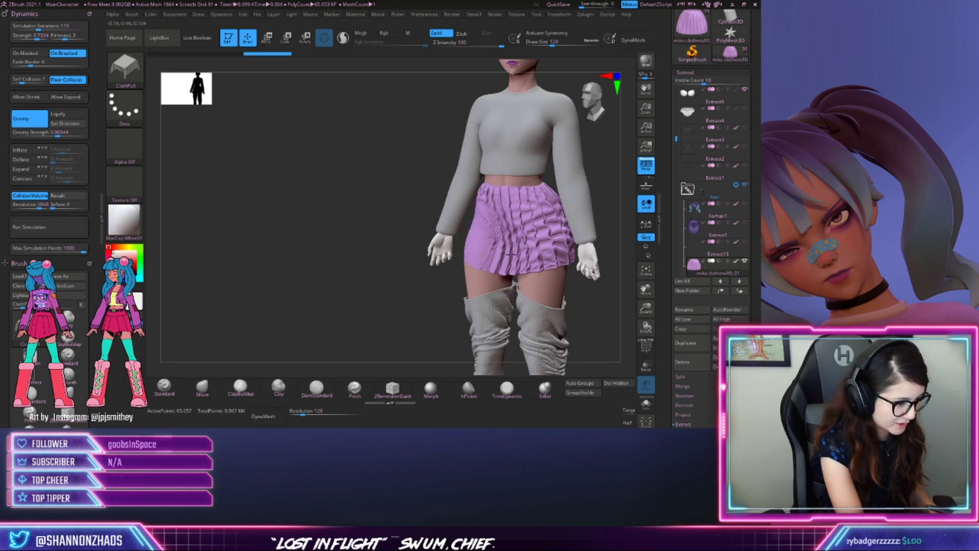
drag(512, 255, 502, 260)
mouse_move(434, 301)
mouse_down()
mouse_move(485, 301)
mouse_move(459, 300)
mouse_move(480, 294)
mouse_move(439, 283)
mouse_move(502, 319)
mouse_move(505, 294)
mouse_move(515, 323)
mouse_move(566, 322)
mouse_move(497, 325)
mouse_move(542, 328)
mouse_up()
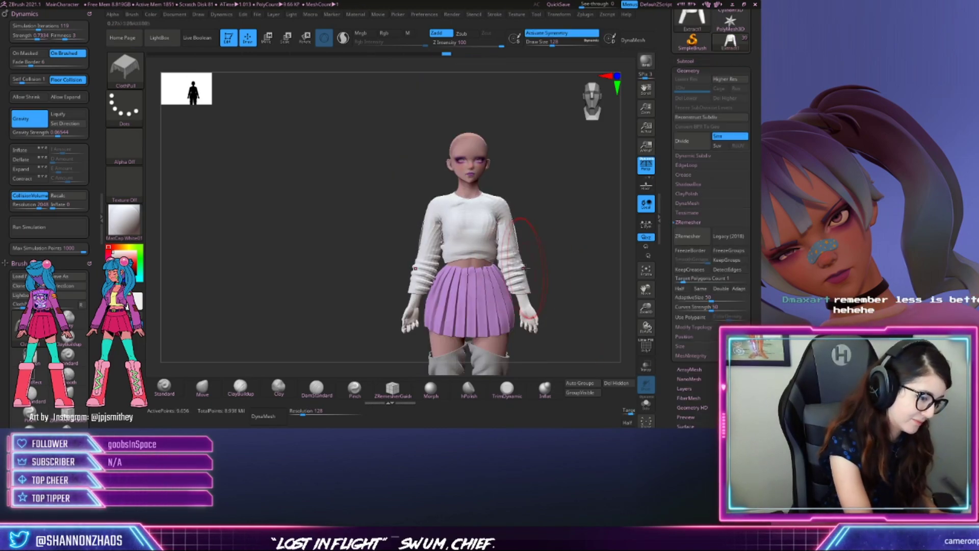
Try a ClothPull stroke on the sweater's sleeve and ZRemesh the sweater to a coarser mesh
drag(567, 268, 502, 264)
drag(530, 229, 573, 288)
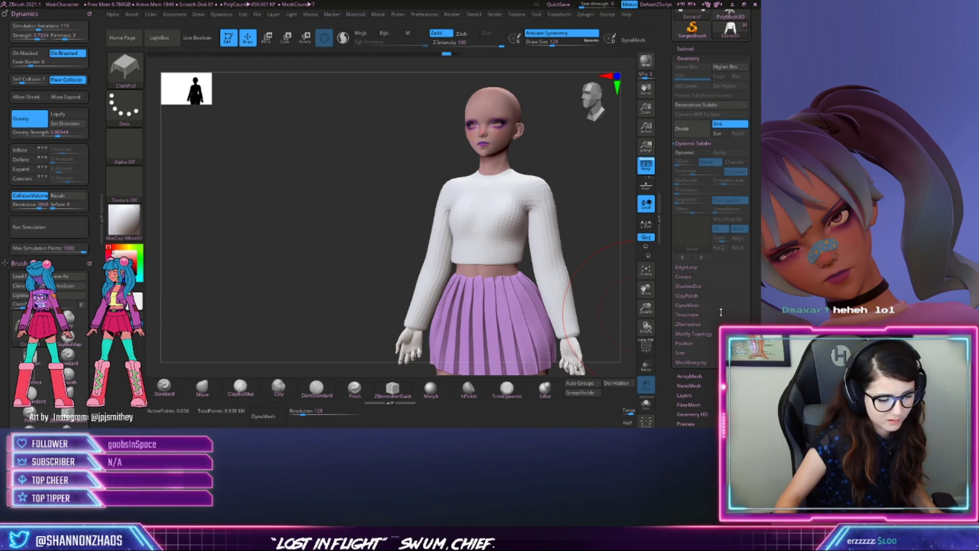
click(688, 323)
key(Return)
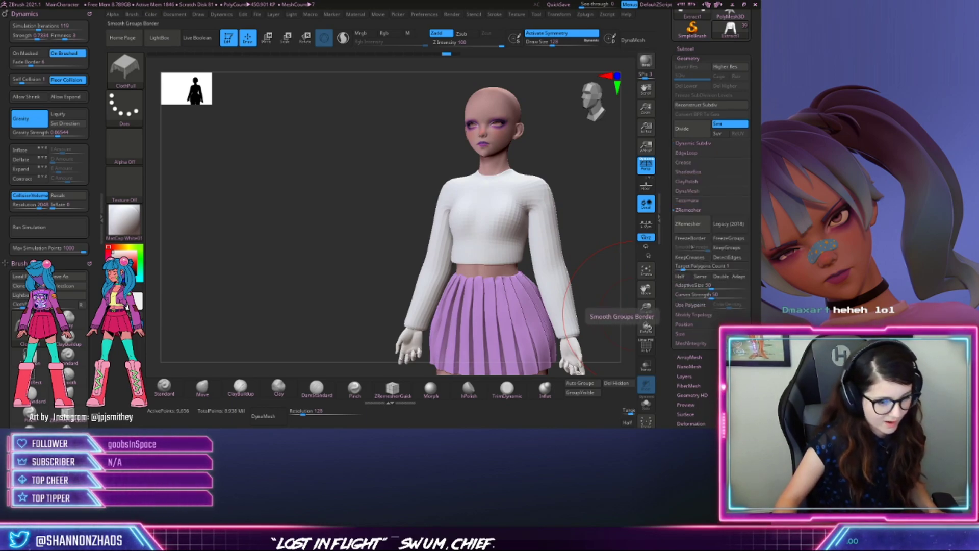
click(688, 226)
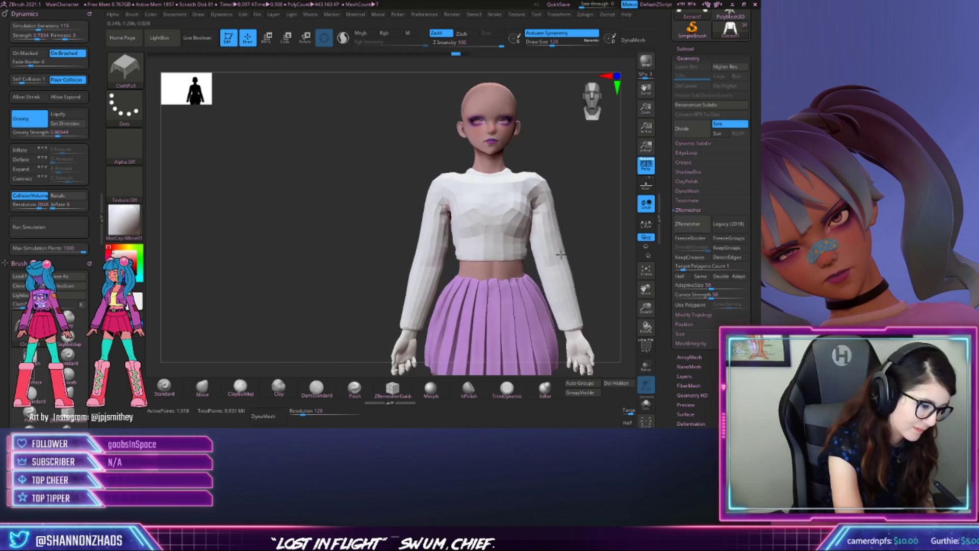
Test ClothPull strokes on the sleeves and shoulders of the coarse sweater and undo the earlier tests
mouse_move(570, 309)
mouse_down()
mouse_move(557, 238)
mouse_move(527, 210)
mouse_move(586, 250)
mouse_up()
key(ctrl+z)
key(ctrl+z)
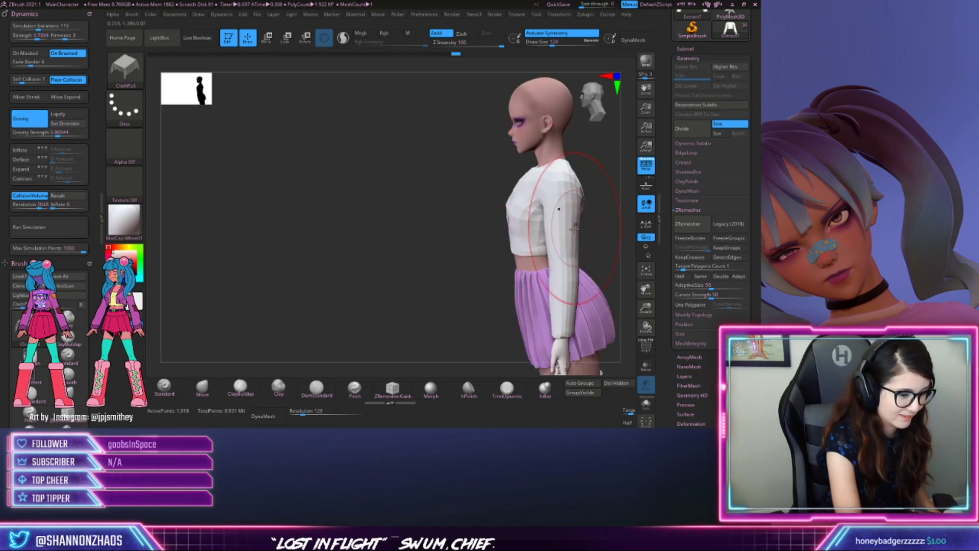
key(ctrl+z)
shift+drag(586, 255, 607, 266)
drag(573, 329, 570, 314)
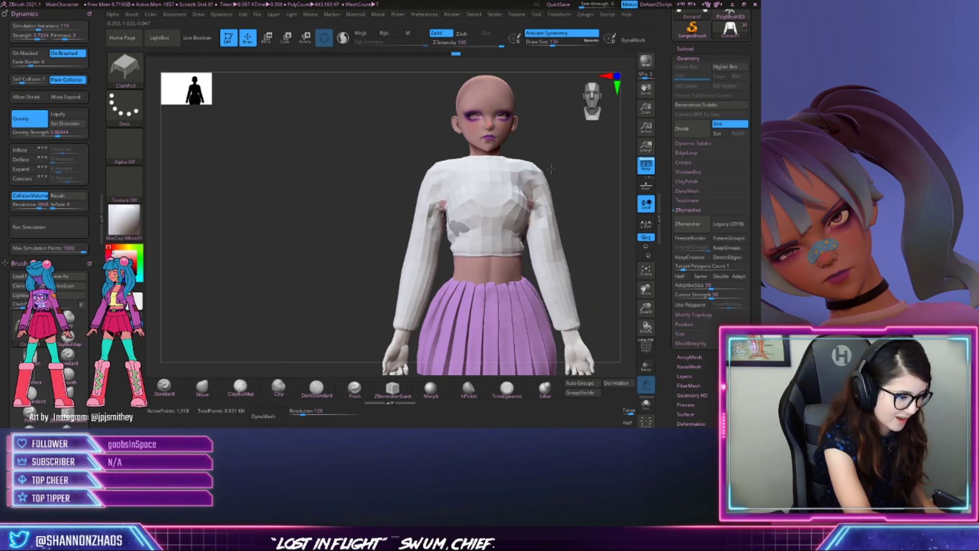
mouse_move(551, 170)
mouse_down()
mouse_move(403, 265)
mouse_move(430, 217)
mouse_up()
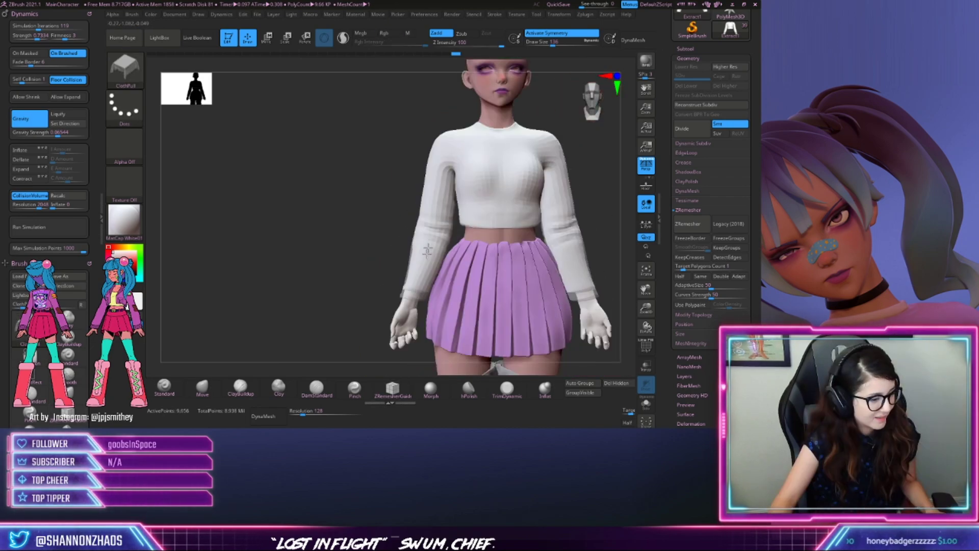
Try ClothPull folds on the sleeves and shoulders of the denser sweater, checking the mesh from the side and back
drag(428, 250, 440, 210)
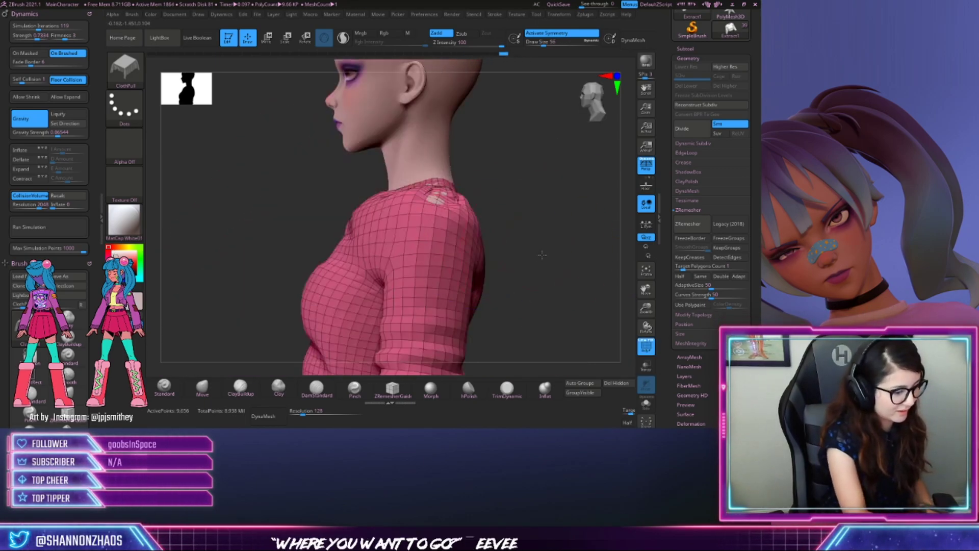
drag(542, 252, 454, 240)
alt+drag(553, 221, 584, 164)
drag(383, 153, 390, 140)
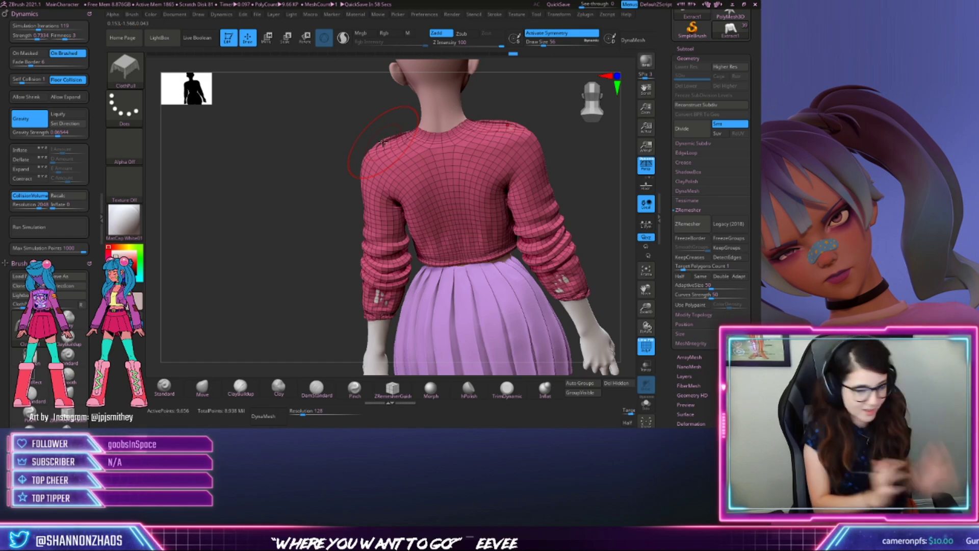
drag(342, 203, 475, 224)
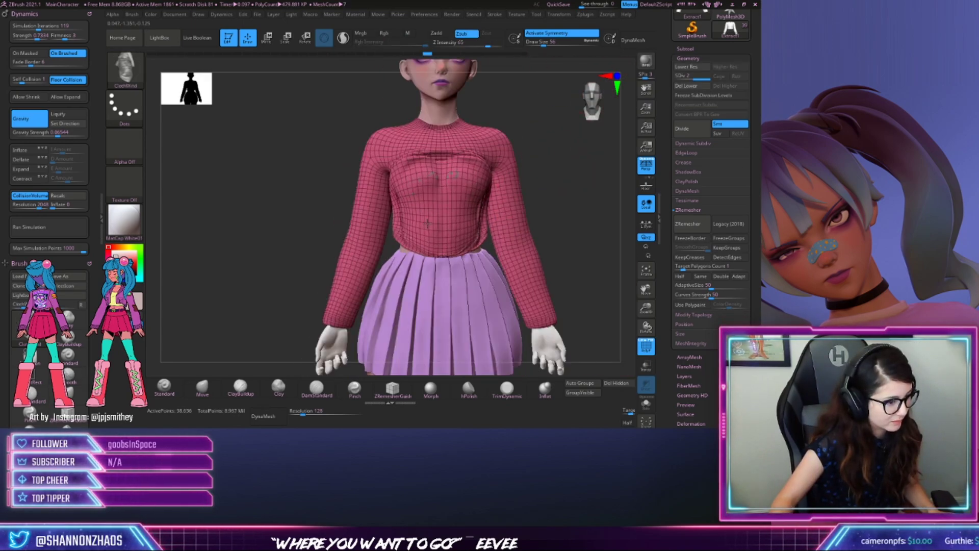
Try ClothWind strokes on the sleeves and chest of the subdivided sweater and undo them
mouse_move(519, 247)
mouse_down()
mouse_move(536, 299)
mouse_move(509, 217)
mouse_move(517, 187)
mouse_up()
mouse_move(594, 251)
mouse_down()
mouse_move(623, 248)
mouse_move(564, 272)
mouse_move(576, 266)
mouse_up()
key(ctrl+z)
mouse_move(522, 249)
mouse_down()
mouse_move(527, 276)
mouse_move(524, 266)
mouse_up()
mouse_move(459, 165)
mouse_down()
mouse_move(519, 159)
mouse_move(516, 176)
mouse_move(448, 203)
mouse_move(472, 196)
mouse_move(502, 222)
mouse_move(472, 178)
mouse_move(450, 195)
mouse_up()
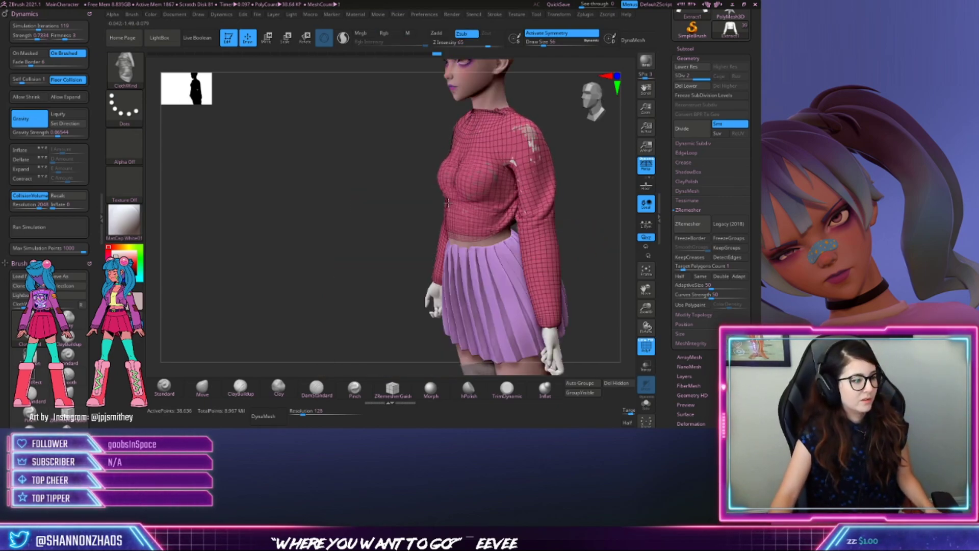
drag(301, 209, 379, 221)
key(ctrl+z)
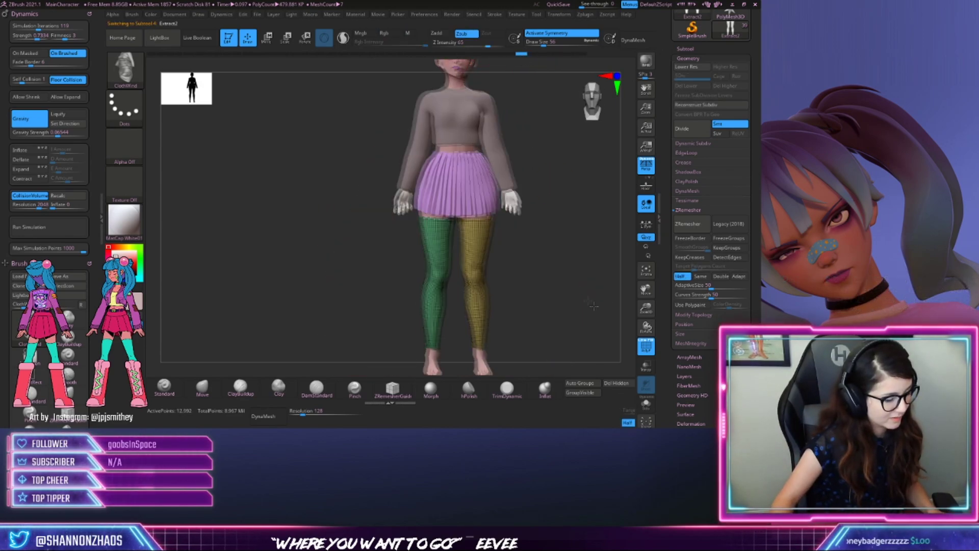
Return the stockings to an earlier undo-history state after ClothWind tests and hide their wireframe
alt+drag(586, 299, 530, 324)
drag(481, 280, 468, 311)
key(ctrl+z)
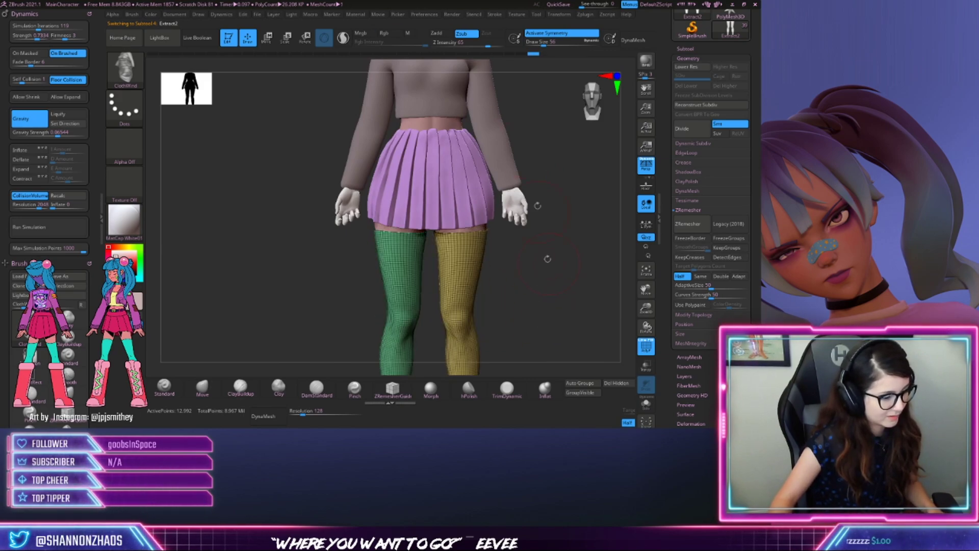
click(506, 54)
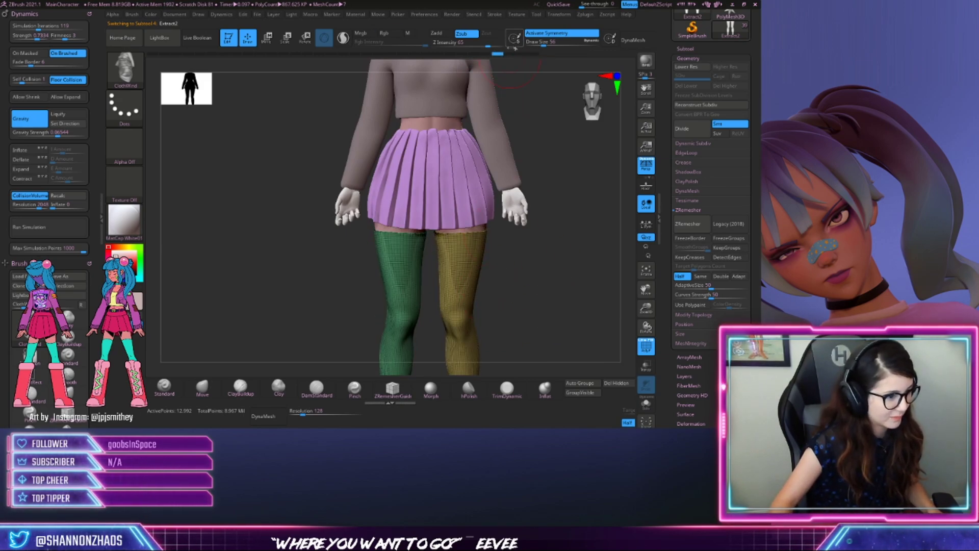
drag(485, 56, 485, 59)
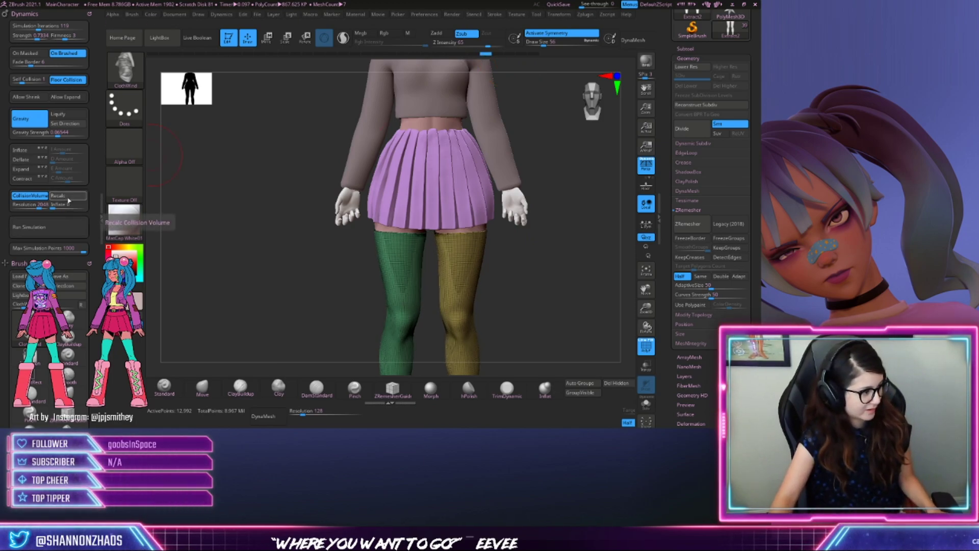
mouse_move(473, 277)
mouse_down()
mouse_move(502, 283)
mouse_move(546, 270)
mouse_move(565, 168)
mouse_up()
click(650, 351)
key(ctrl+z)
Try ClothWind strokes down the stocking legs from several angles and undo them
mouse_move(487, 196)
mouse_down()
mouse_move(485, 278)
mouse_move(499, 174)
mouse_up()
mouse_move(547, 227)
mouse_down()
mouse_move(489, 240)
mouse_move(564, 258)
mouse_move(579, 278)
mouse_move(499, 244)
mouse_move(533, 246)
mouse_up()
drag(480, 145, 491, 294)
mouse_move(604, 283)
mouse_down()
mouse_move(566, 271)
mouse_move(592, 277)
mouse_up()
drag(503, 135, 507, 301)
mouse_move(531, 259)
mouse_down()
mouse_move(492, 253)
mouse_move(554, 263)
mouse_move(587, 255)
mouse_move(460, 290)
mouse_up()
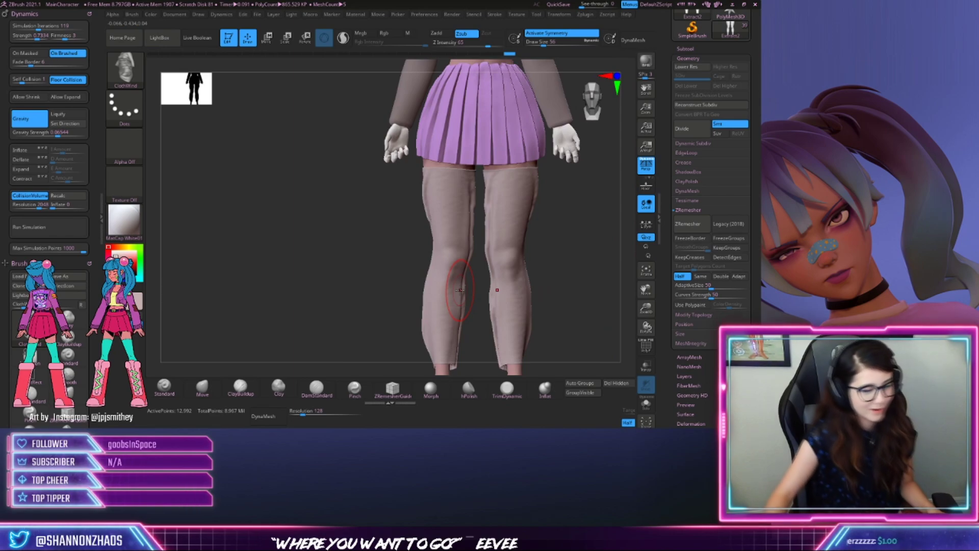
key(ctrl+z)
key(ctrl+z)
Switch to the ClothTwister brush and swirl folds into the stockings at the knees, ankles and upper thighs
mouse_move(353, 278)
mouse_down()
mouse_move(339, 290)
mouse_move(243, 267)
mouse_up()
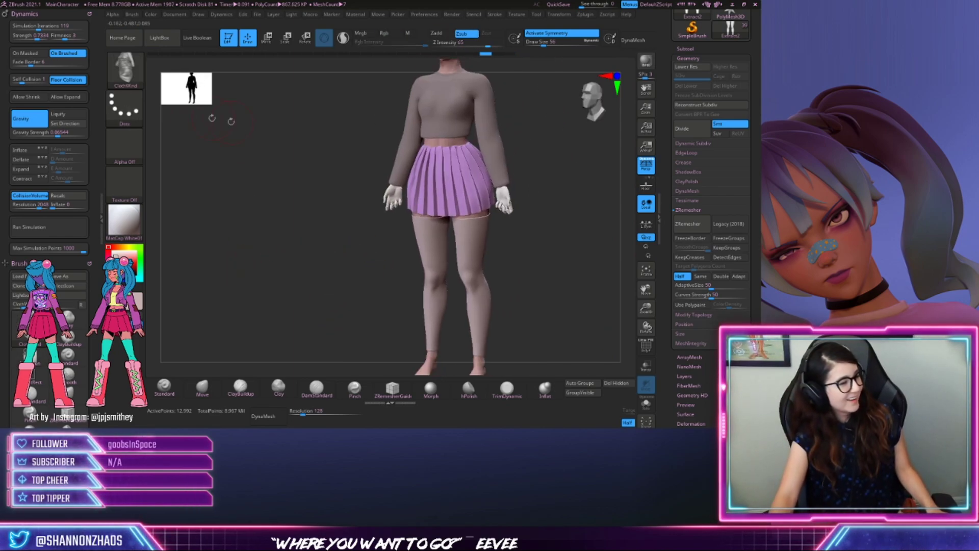
click(124, 69)
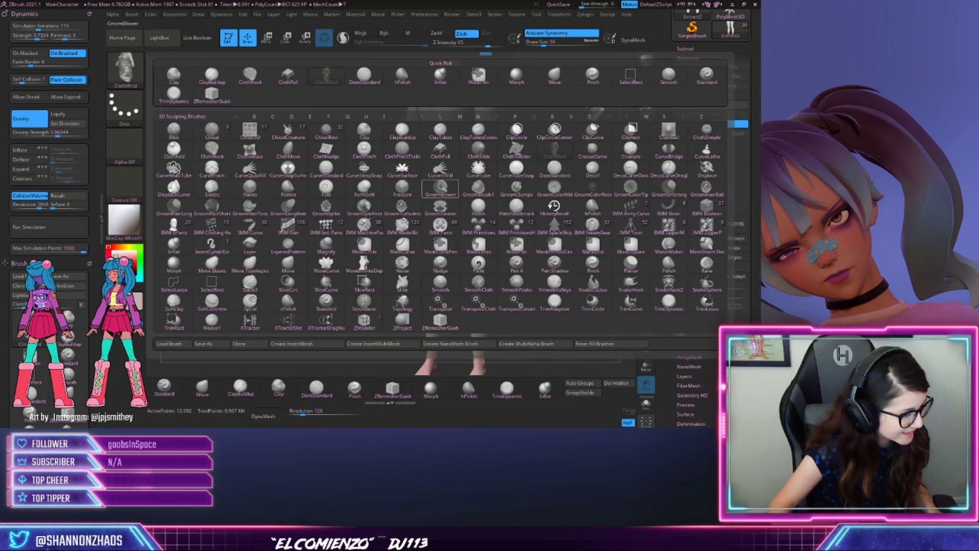
click(517, 154)
scroll(510, 257, up, 5)
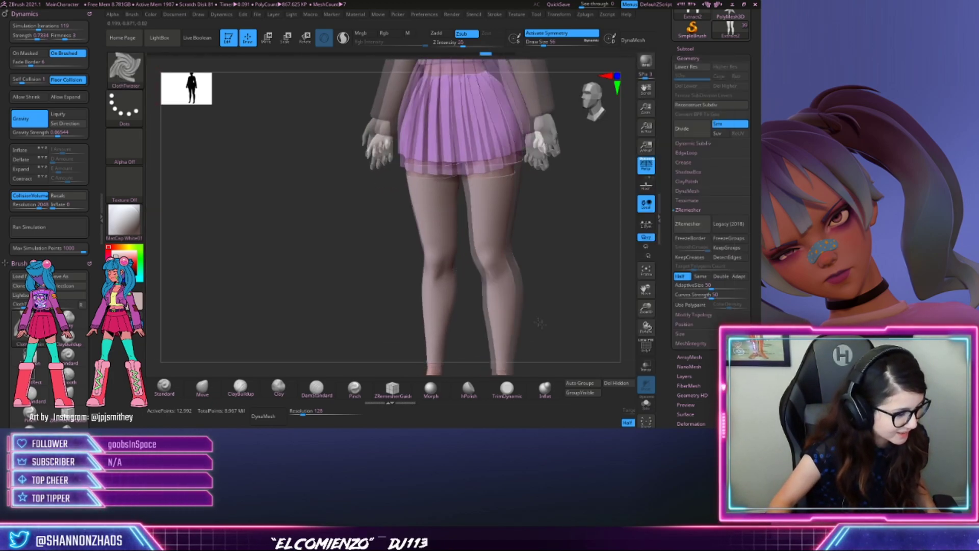
drag(512, 254, 509, 254)
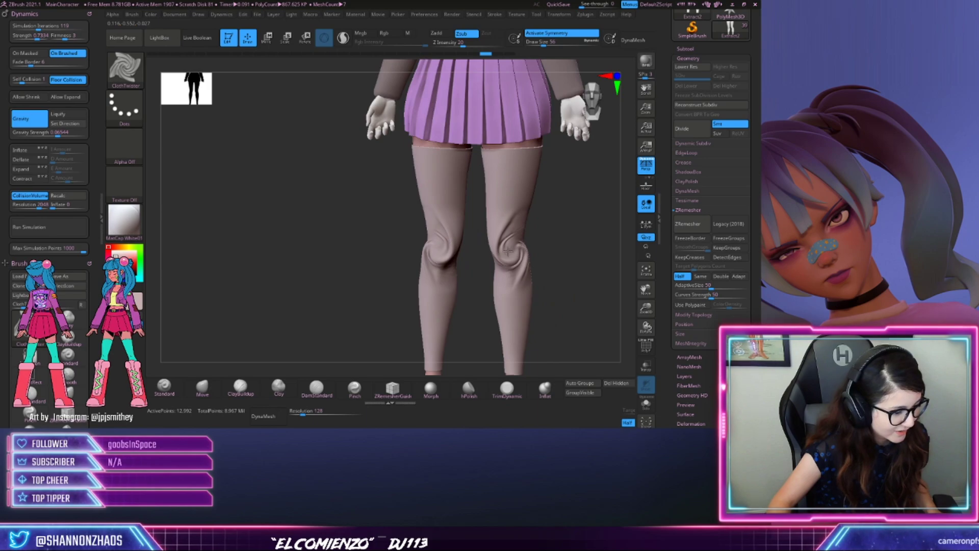
drag(509, 252, 509, 253)
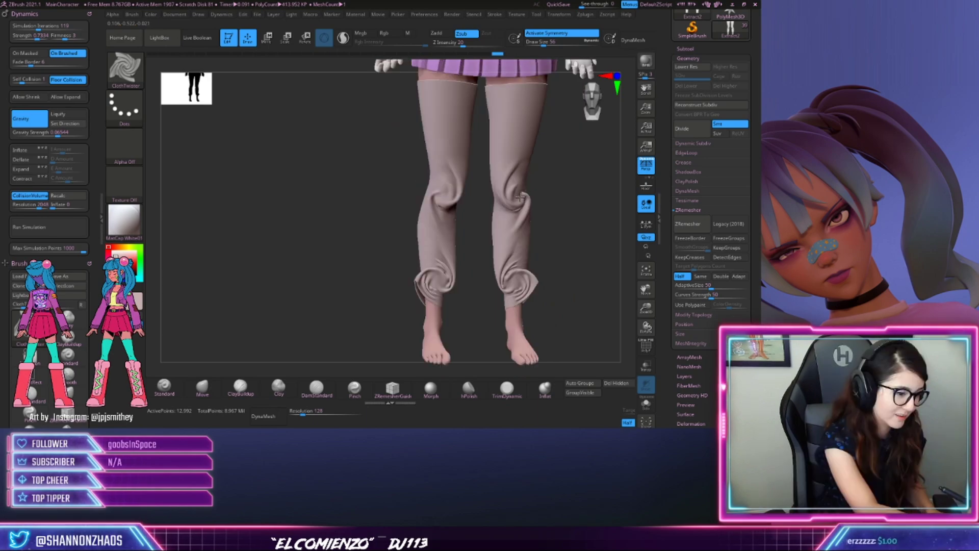
drag(516, 200, 516, 202)
drag(521, 118, 522, 121)
Add a ClothTwister swirl behind the stockings and try a twist on the back of the sweater
drag(556, 204, 529, 306)
drag(498, 277, 498, 273)
alt+click(509, 203)
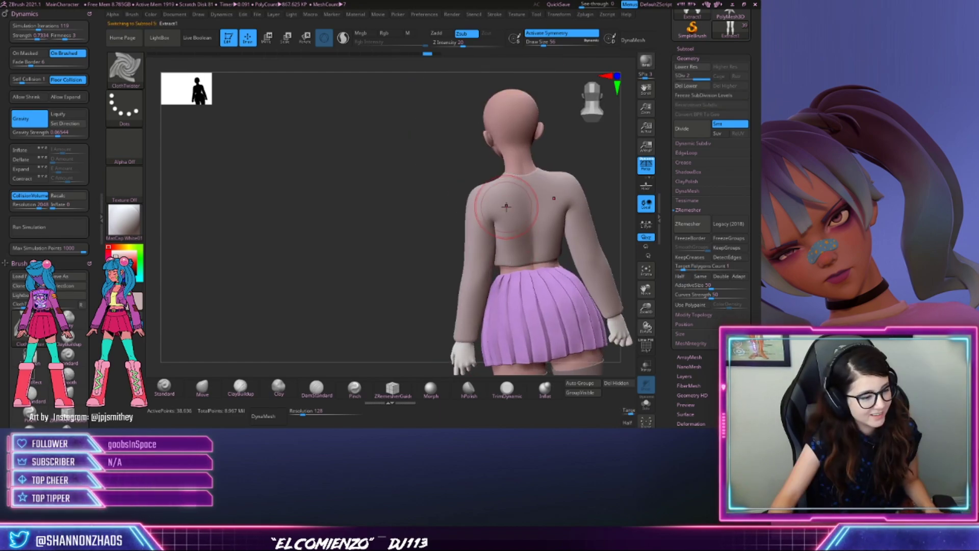
mouse_move(509, 204)
mouse_down()
mouse_move(504, 218)
mouse_move(504, 202)
mouse_up()
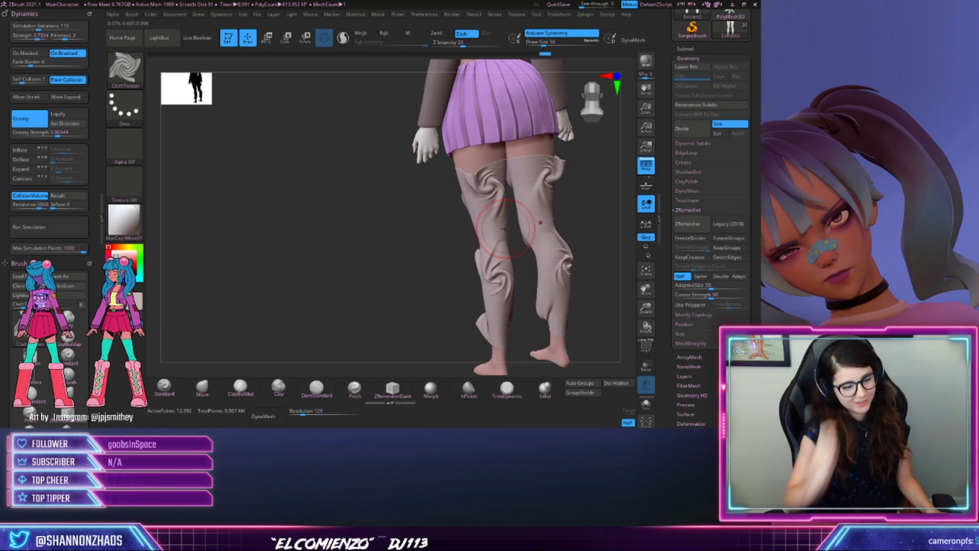
drag(504, 228, 532, 273)
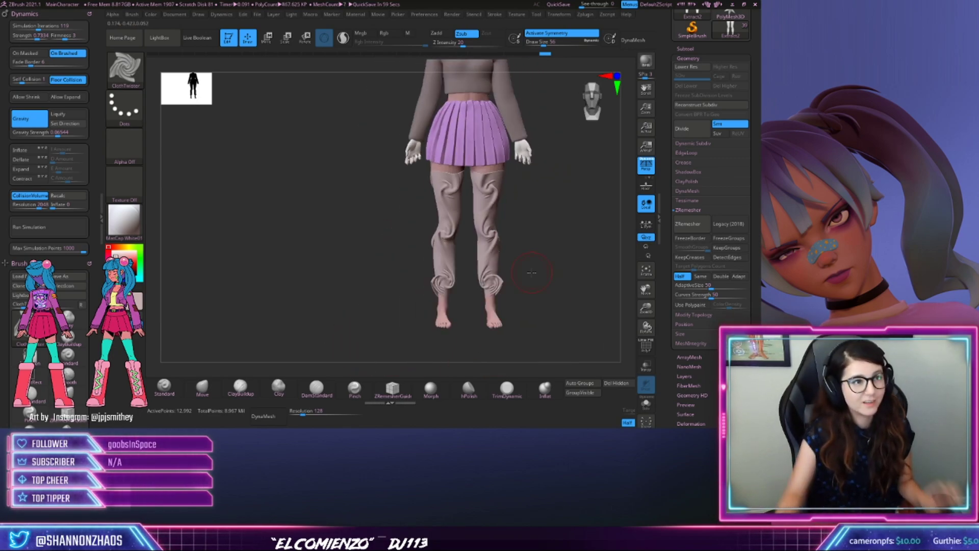